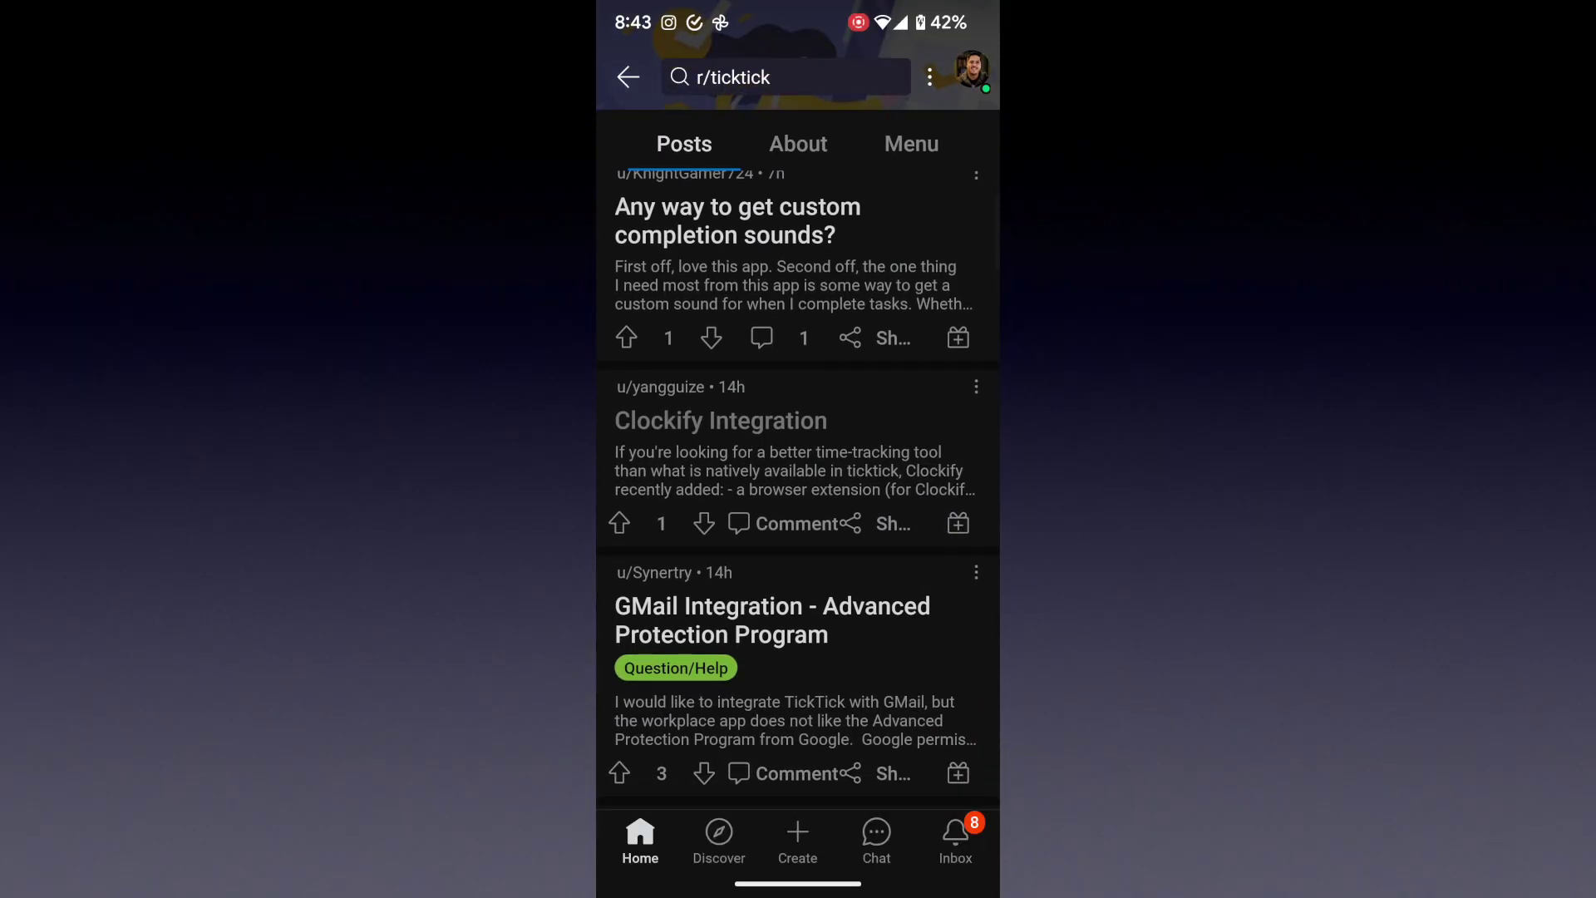
# Open the 'Clockify Integration' post in the r/ticktick feed
pyautogui.click(720, 449)
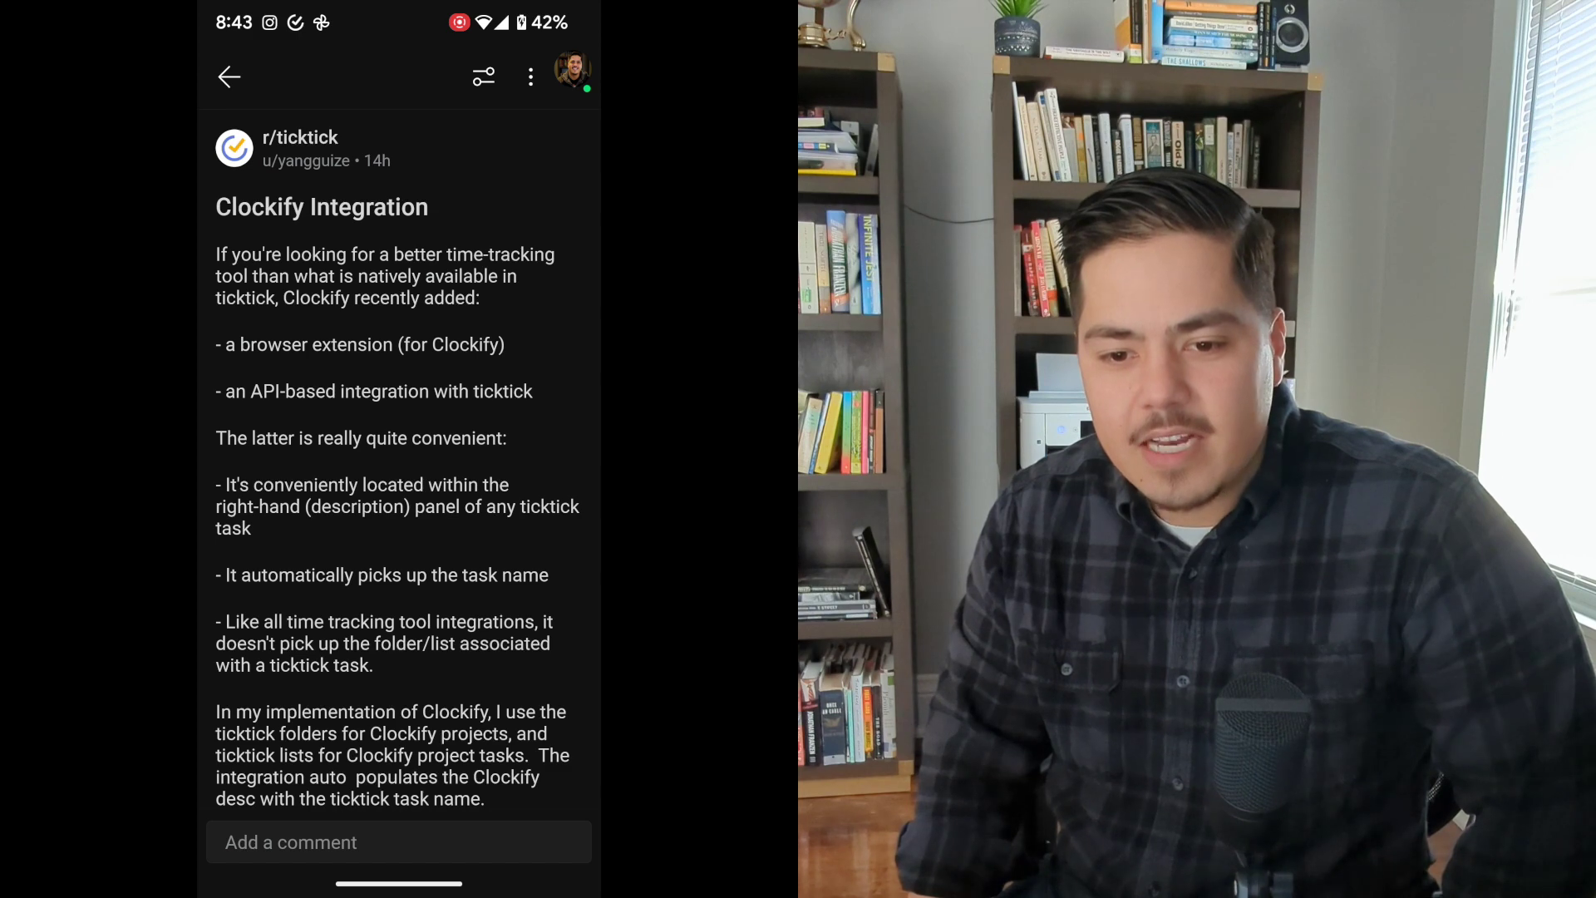
pyautogui.moveTo(525, 751); pyautogui.dragTo(526, 556)
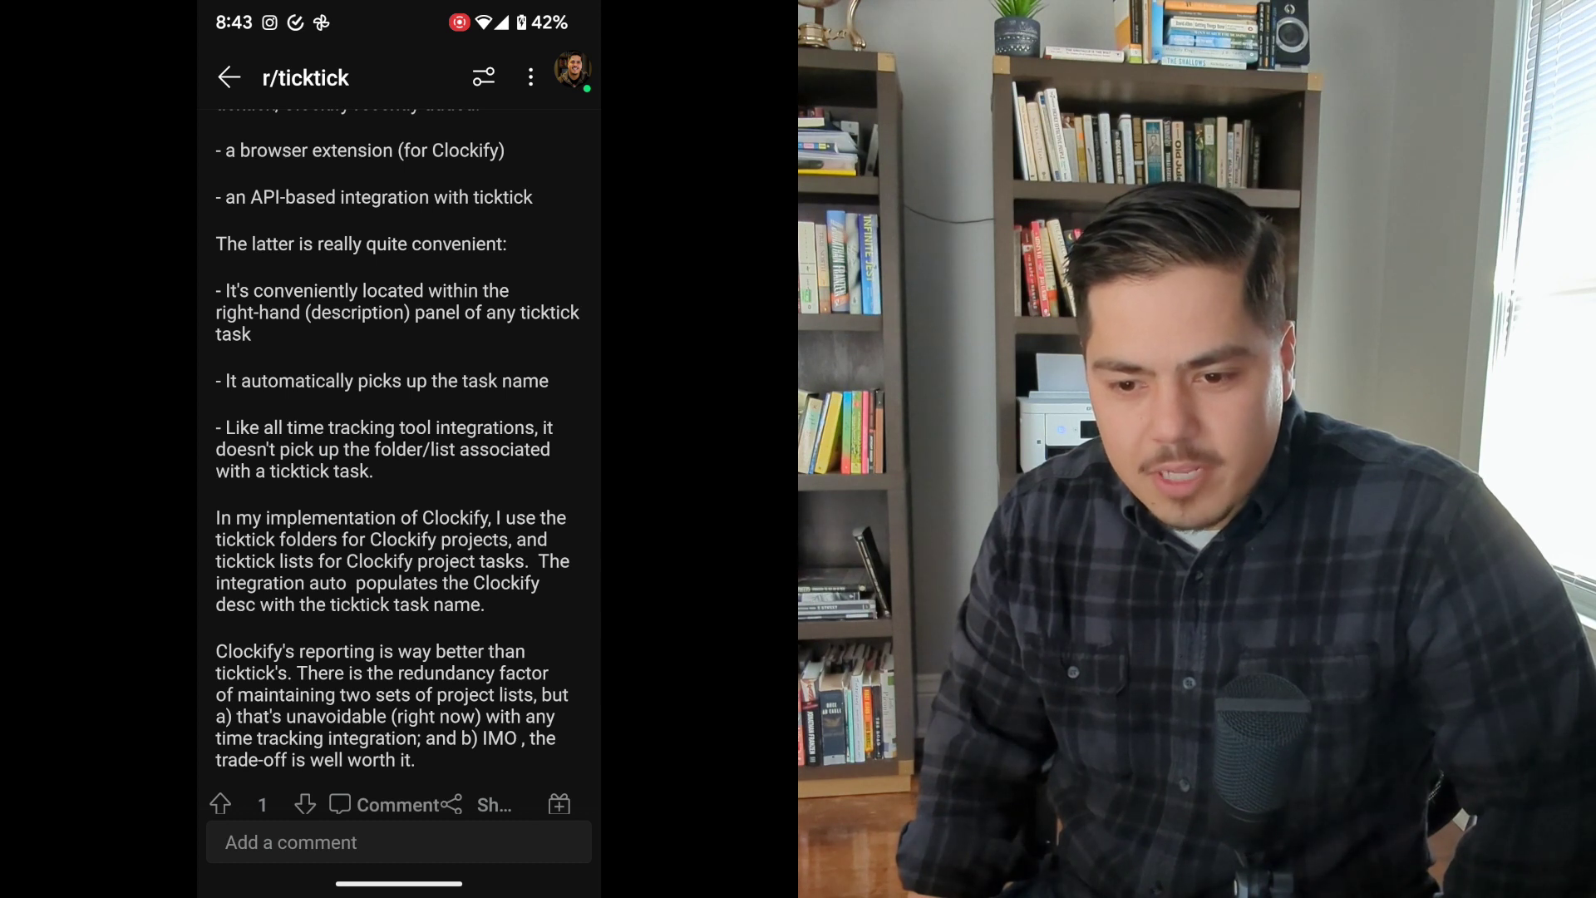
pyautogui.moveTo(530, 710); pyautogui.dragTo(532, 509)
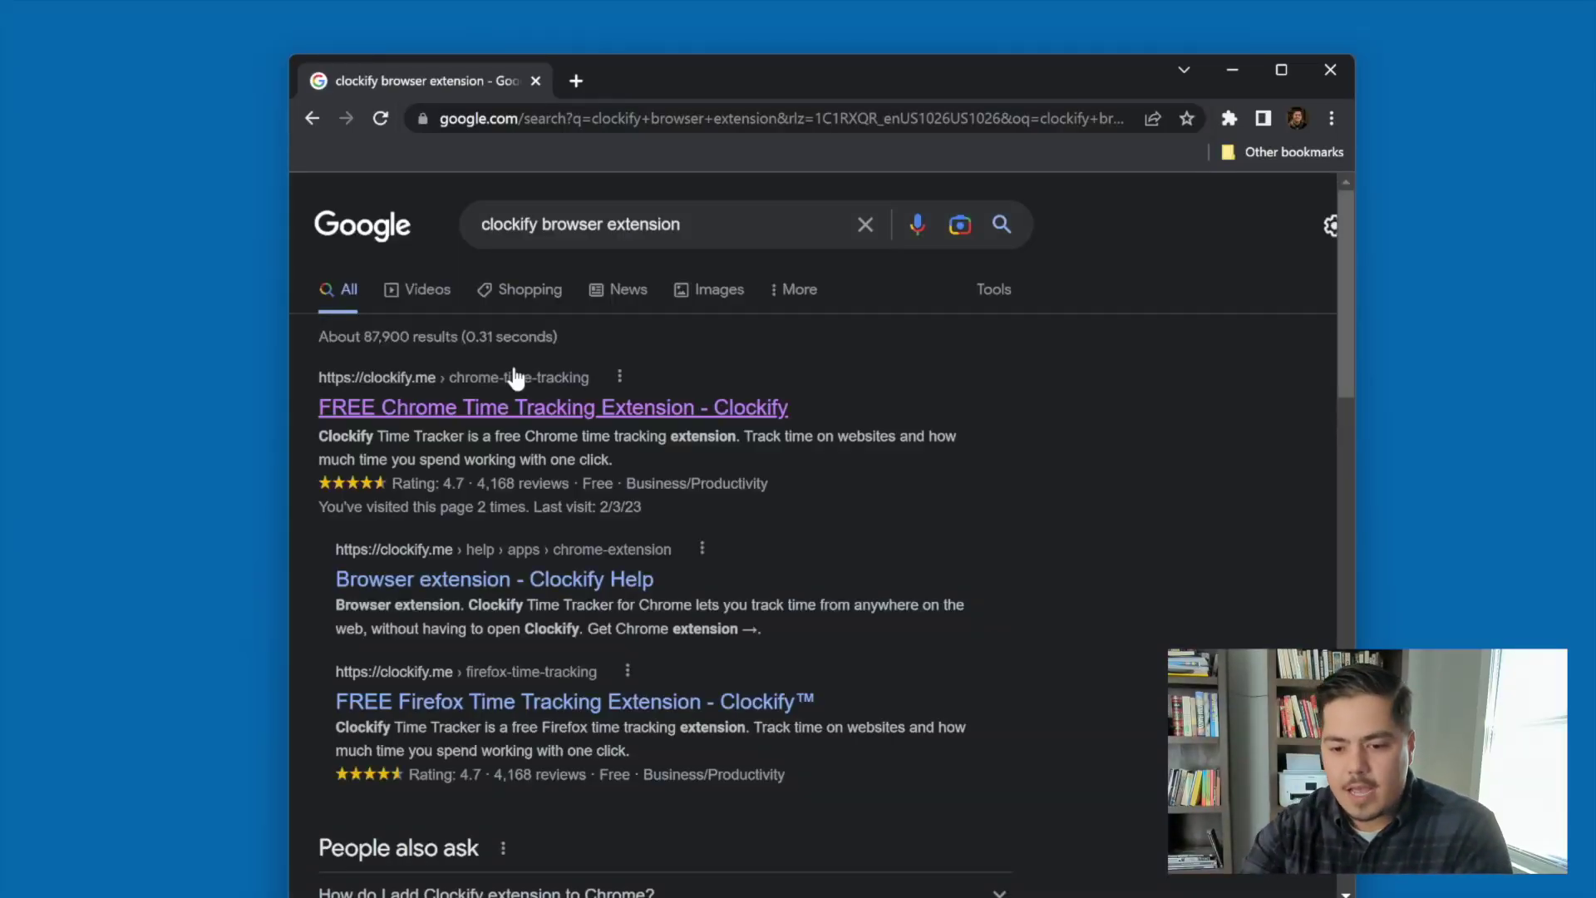
# Add the Clockify Time Tracker extension to Chrome from its Chrome Web Store listing
pyautogui.click(570, 407)
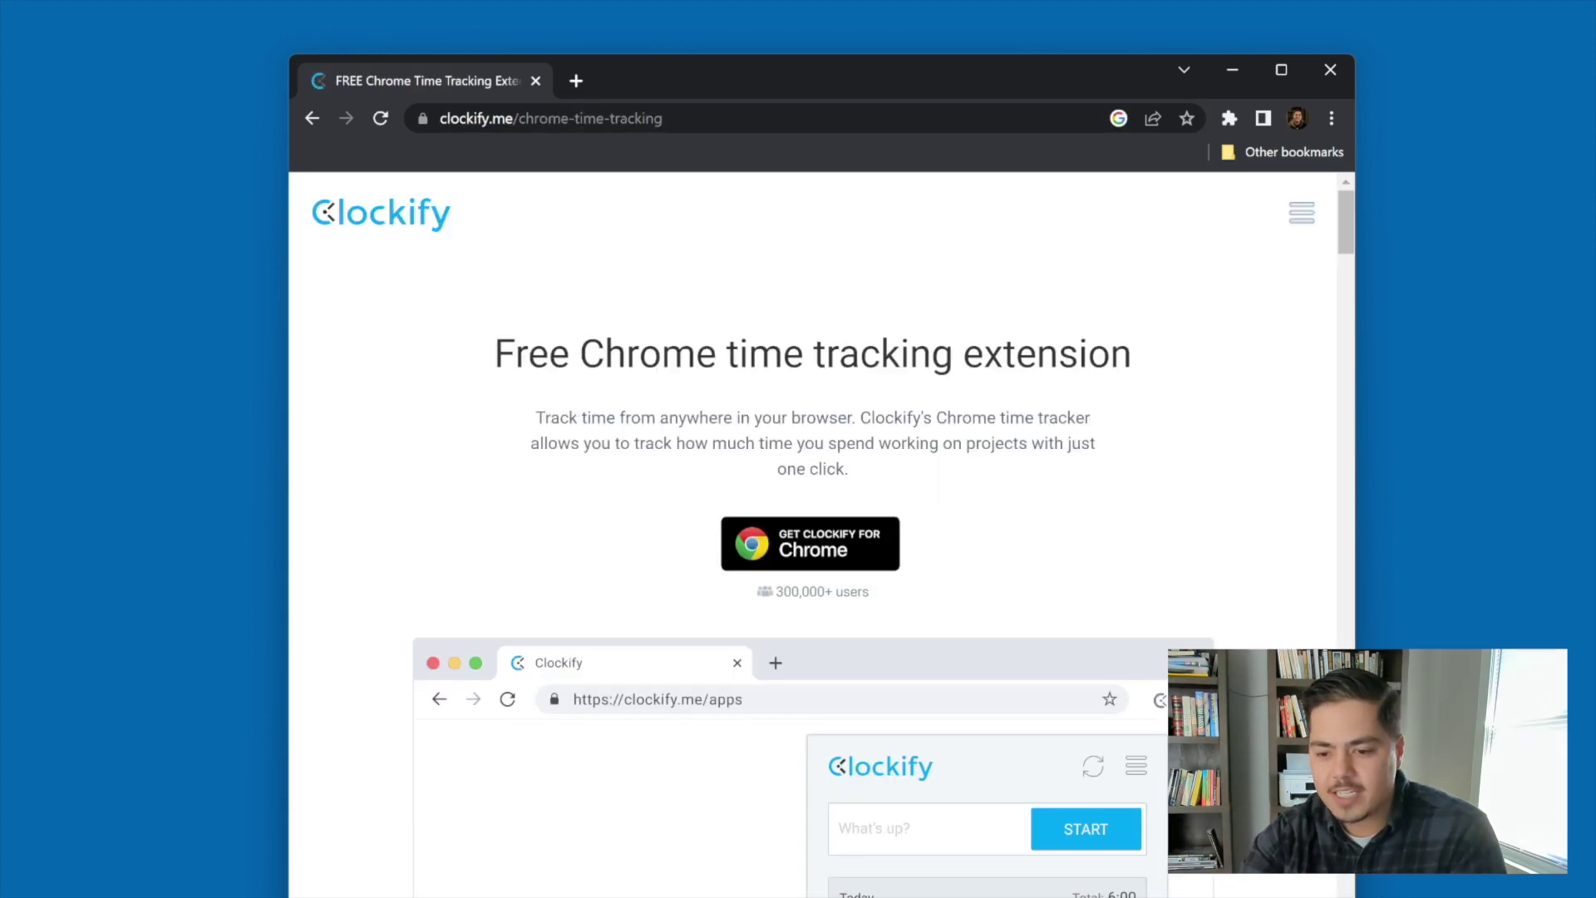
pyautogui.click(877, 567)
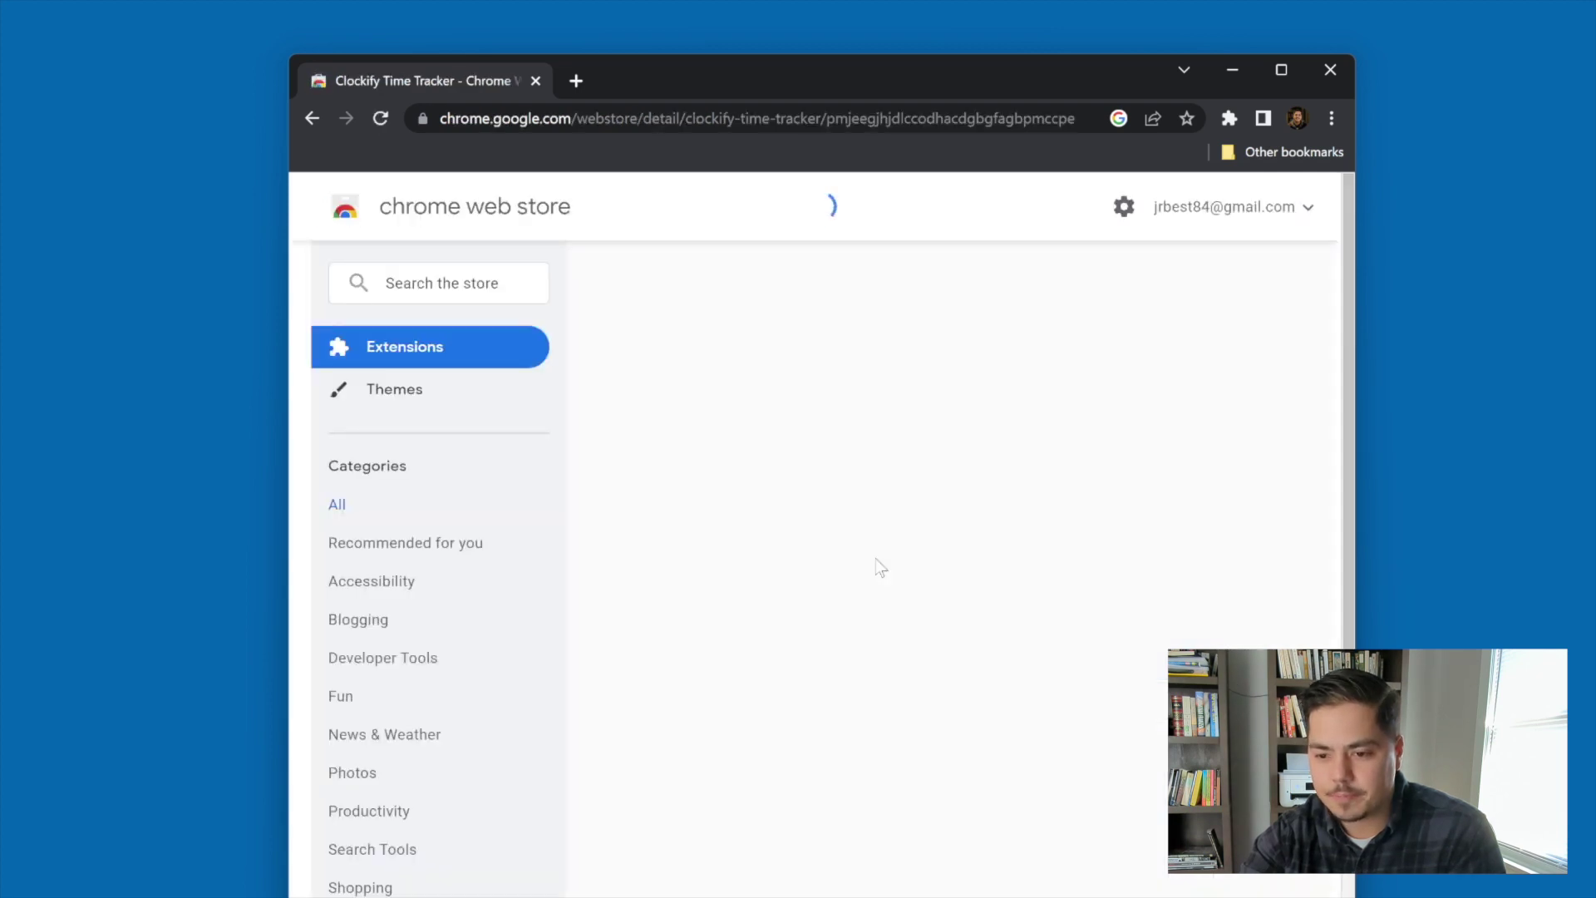
pyautogui.click(1236, 363)
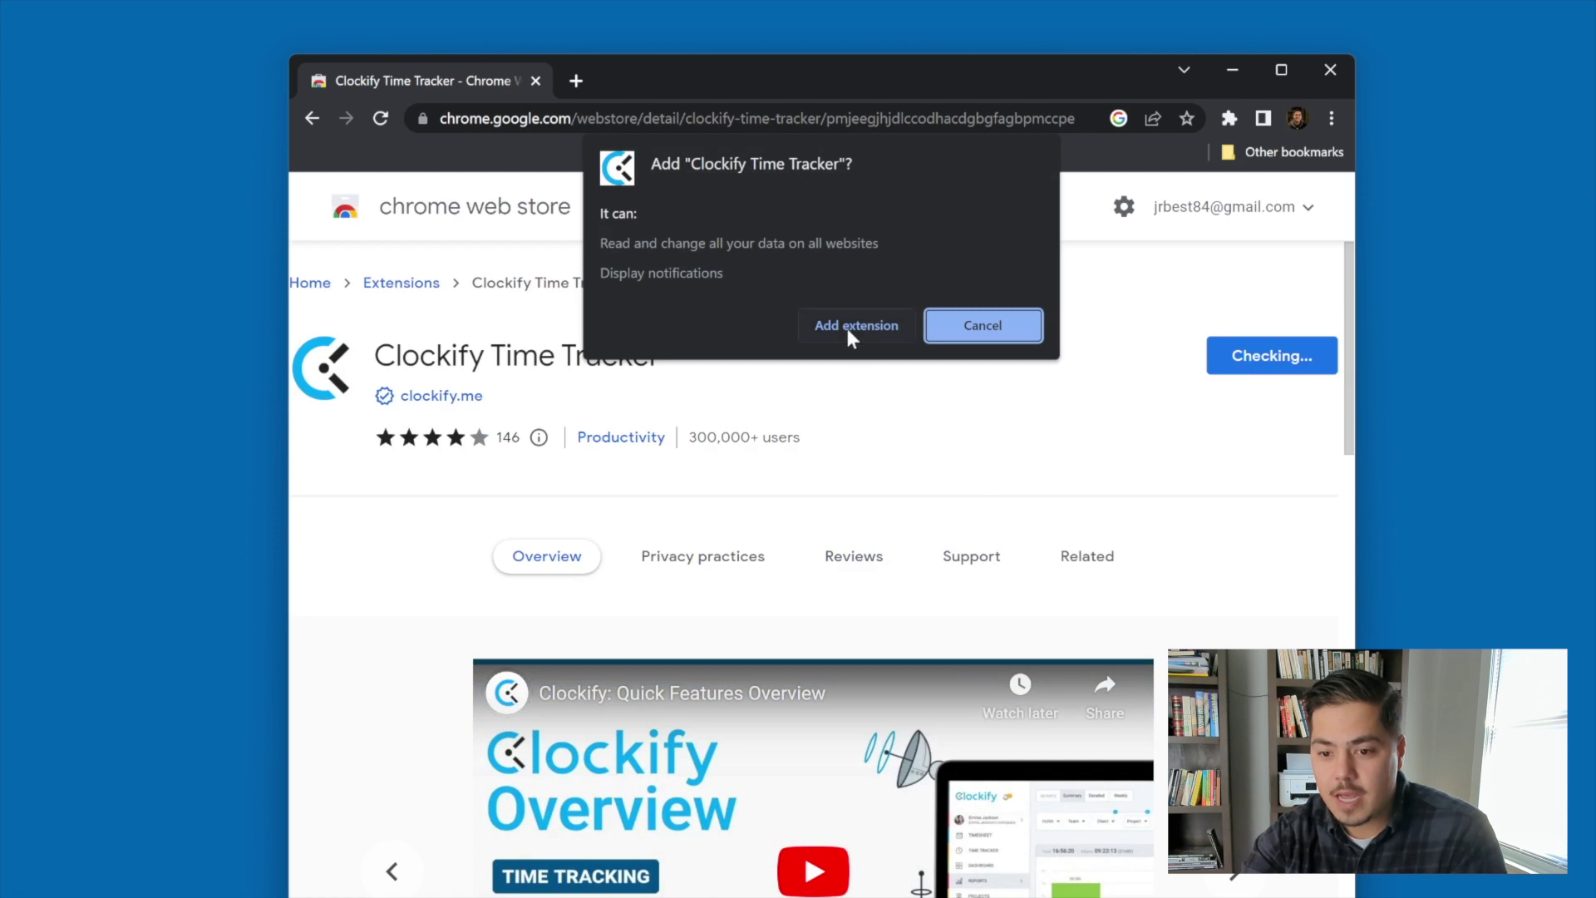
pyautogui.click(850, 326)
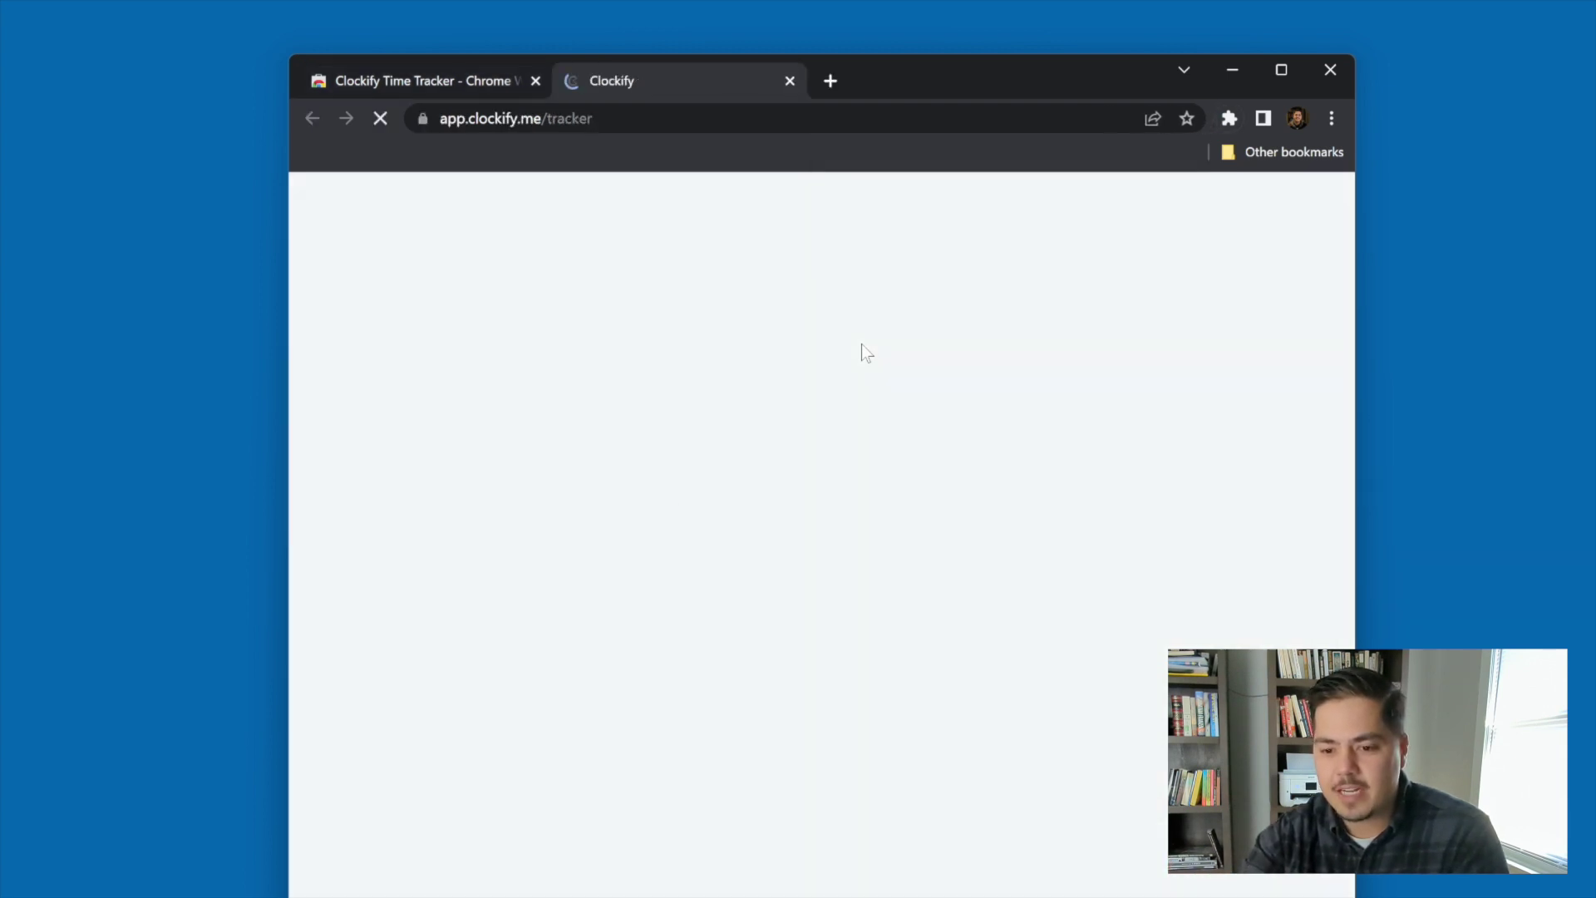
# Log the Clockify Time Tracker extension into the Clockify account
pyautogui.click(1230, 120)
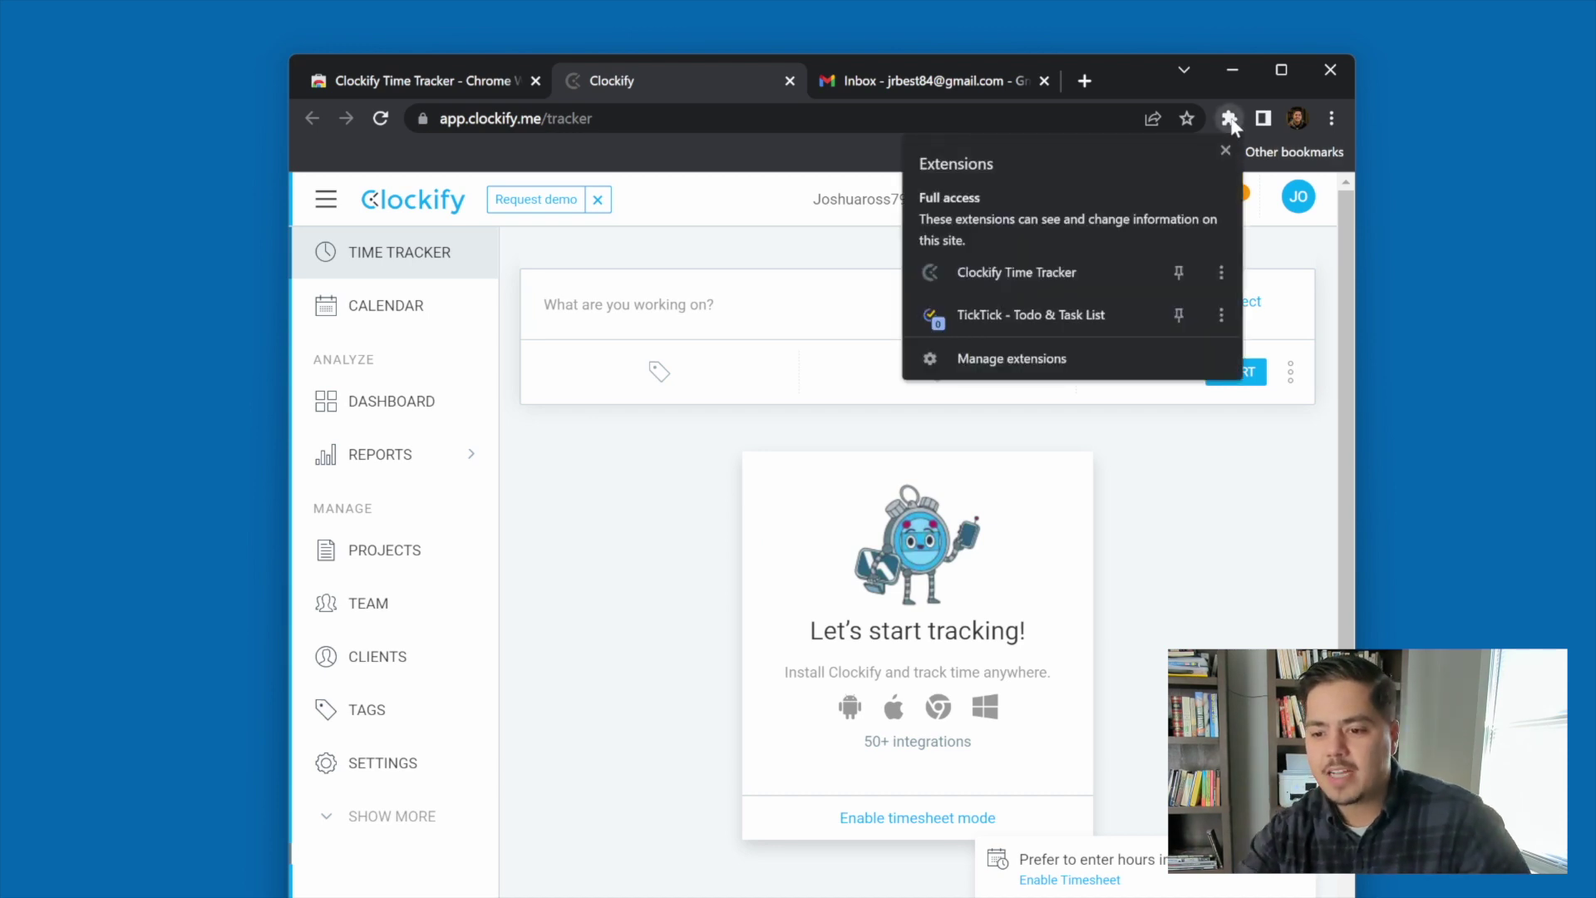
pyautogui.click(1095, 277)
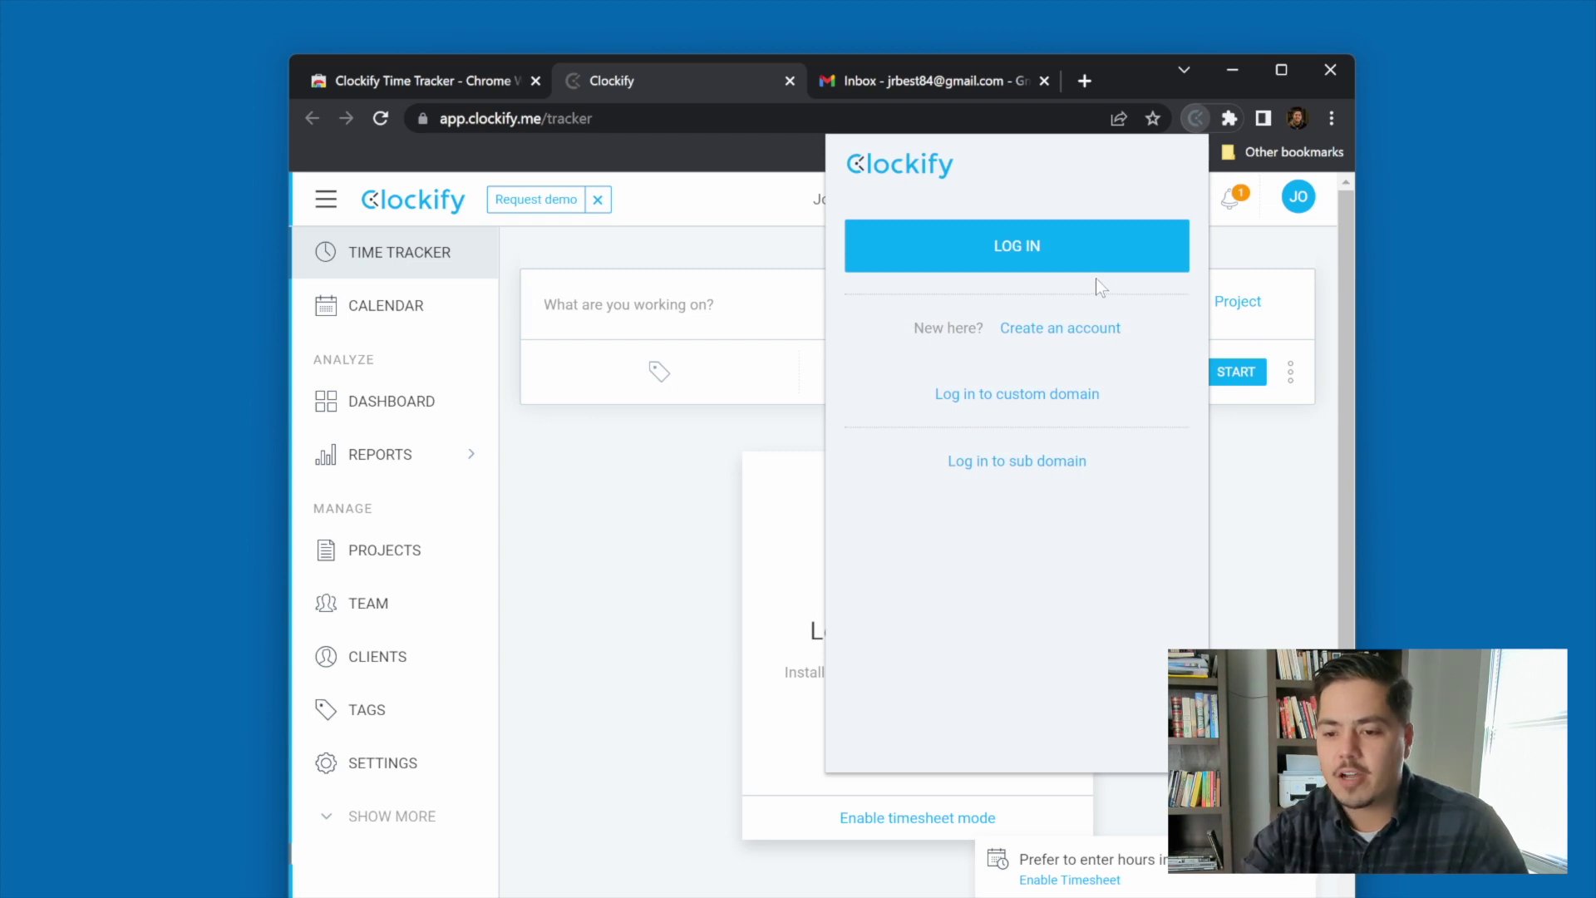
pyautogui.click(1061, 252)
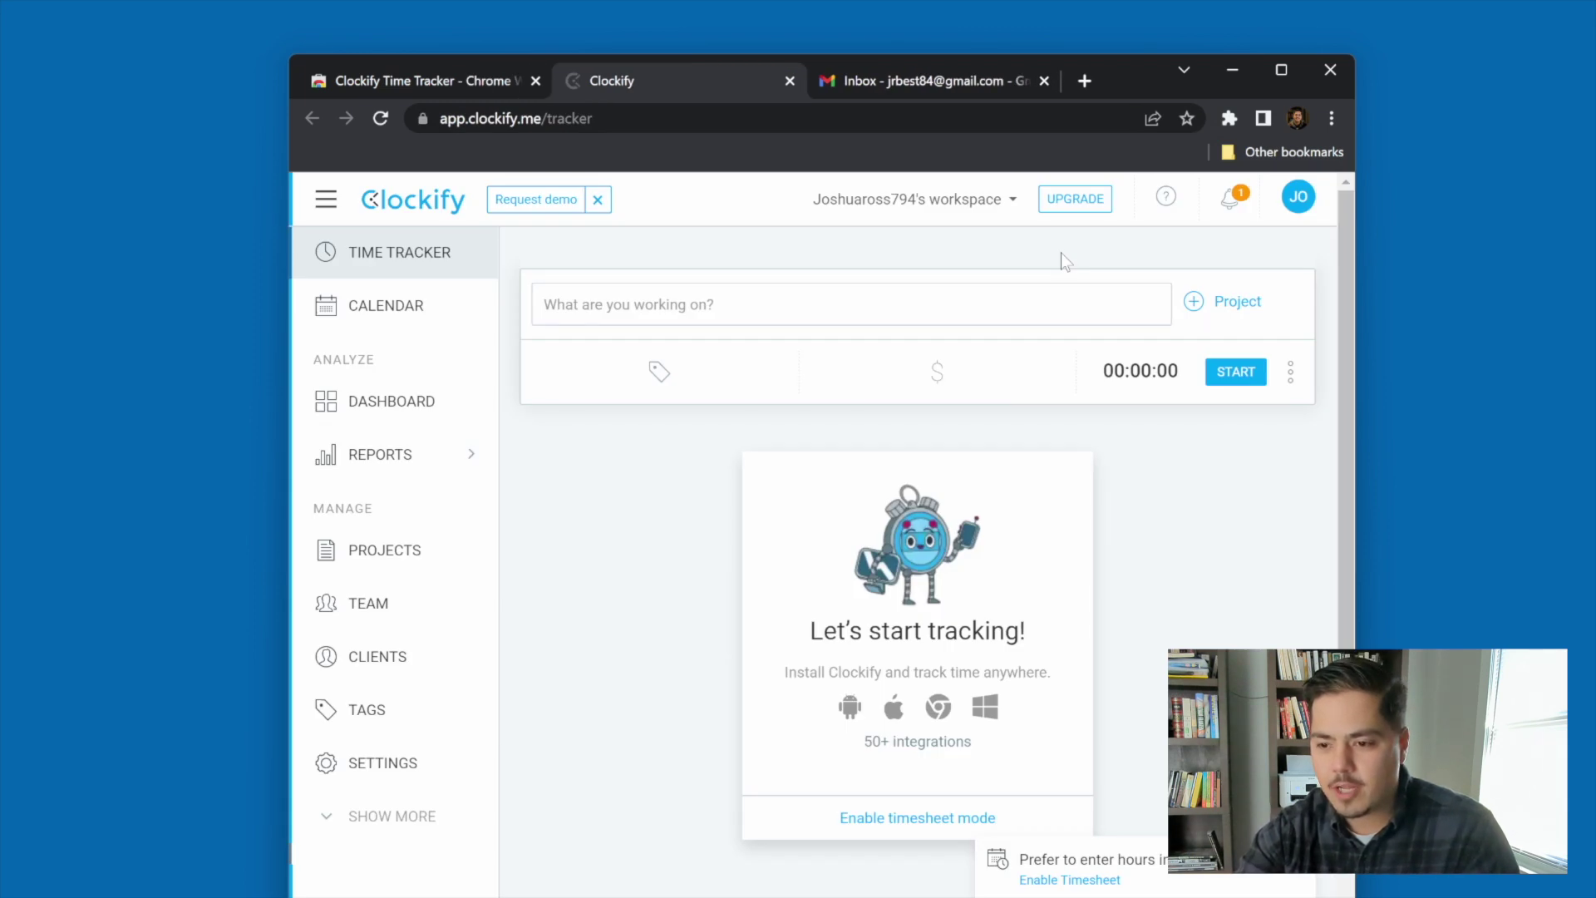
# Pin the Clockify extension to the toolbar and open its popup's hamburger menu
pyautogui.click(1230, 118)
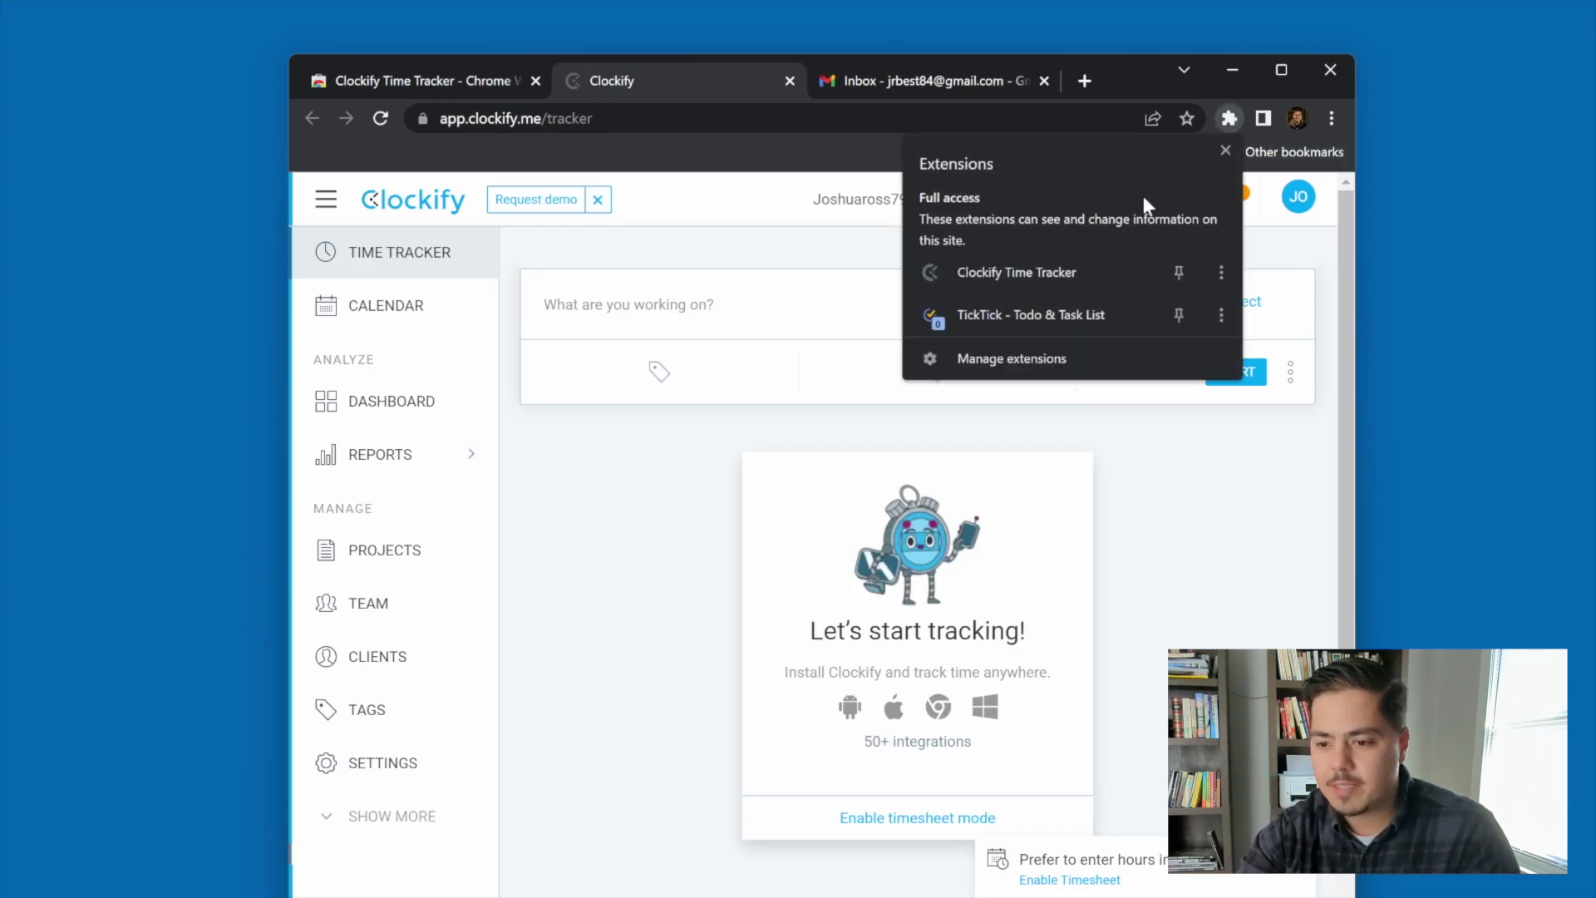
pyautogui.click(1100, 268)
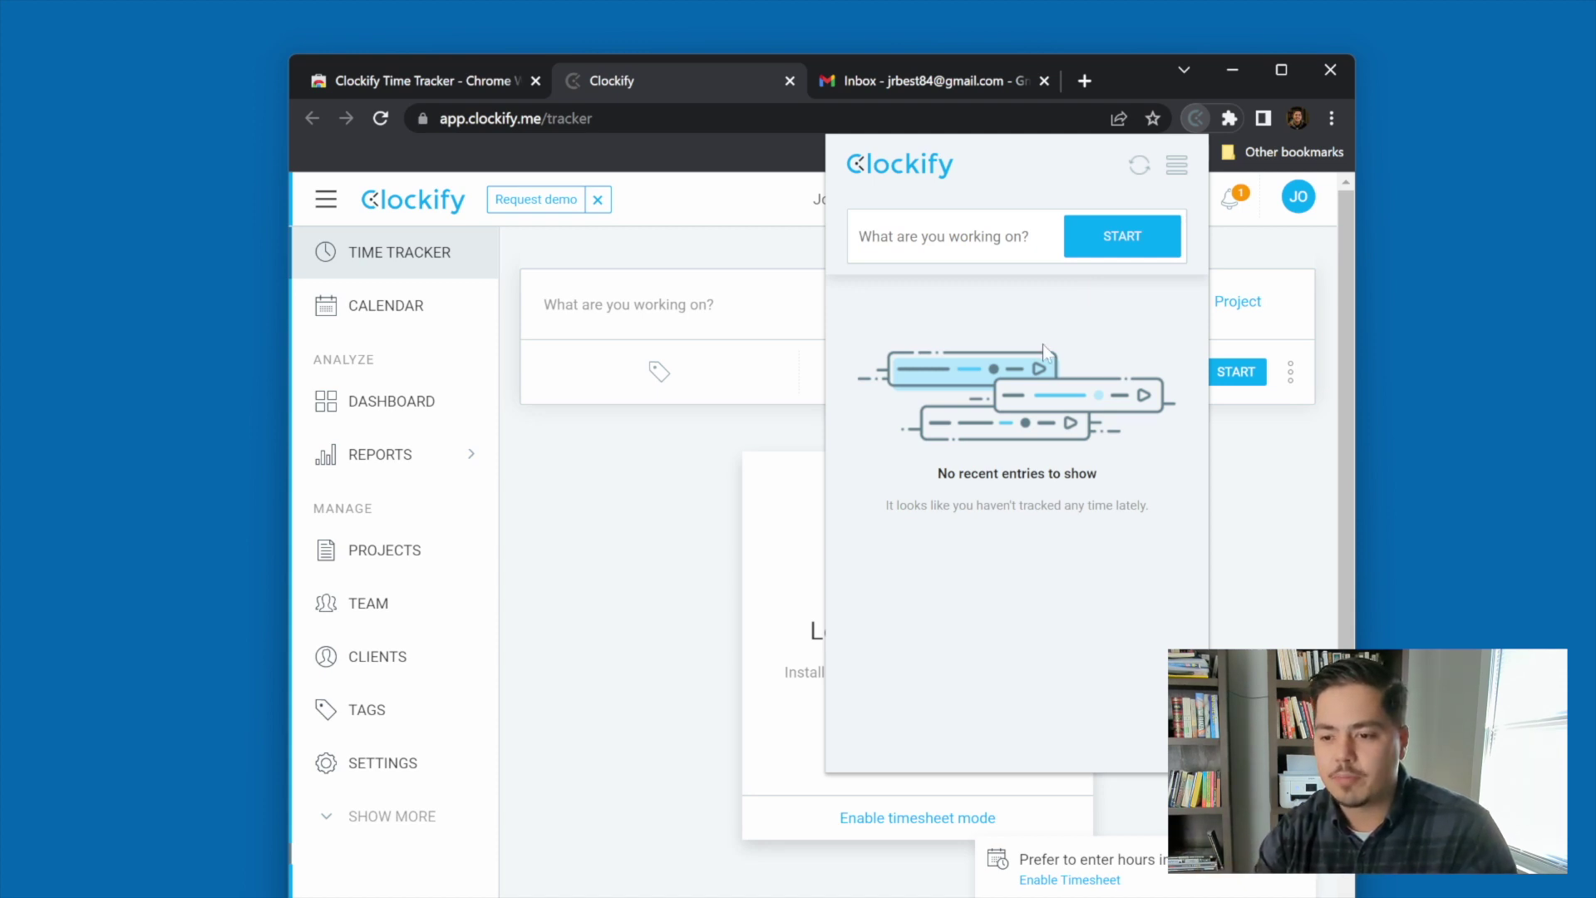
pyautogui.click(1179, 170)
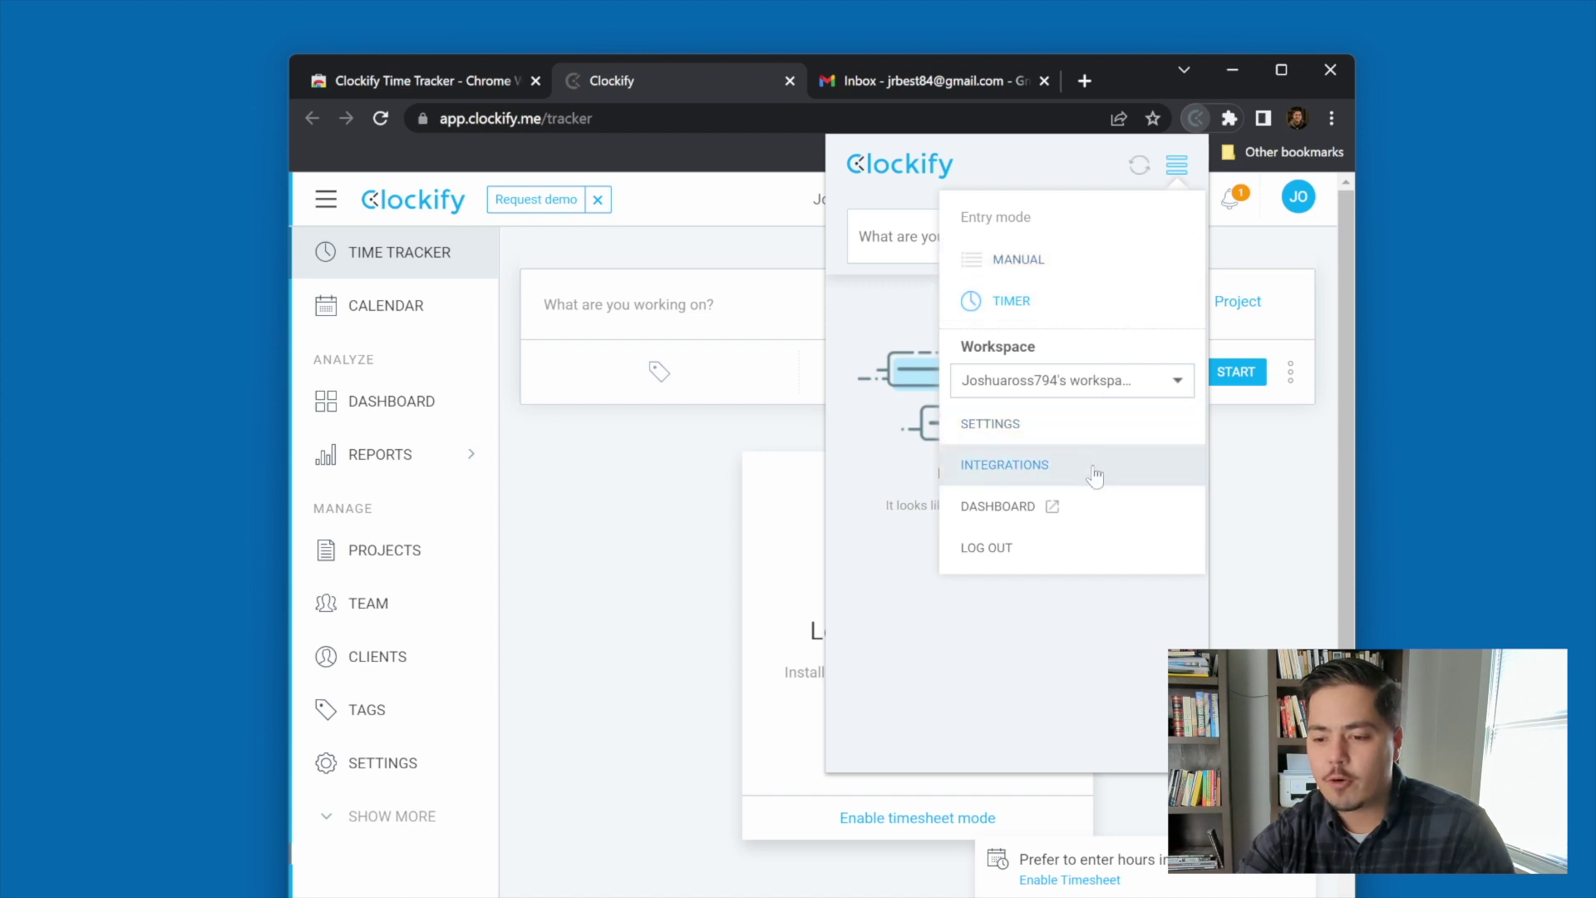
# Confirm TickTick is checked in the extension's Integrations list, then close the settings and Gmail tabs
pyautogui.click(1069, 467)
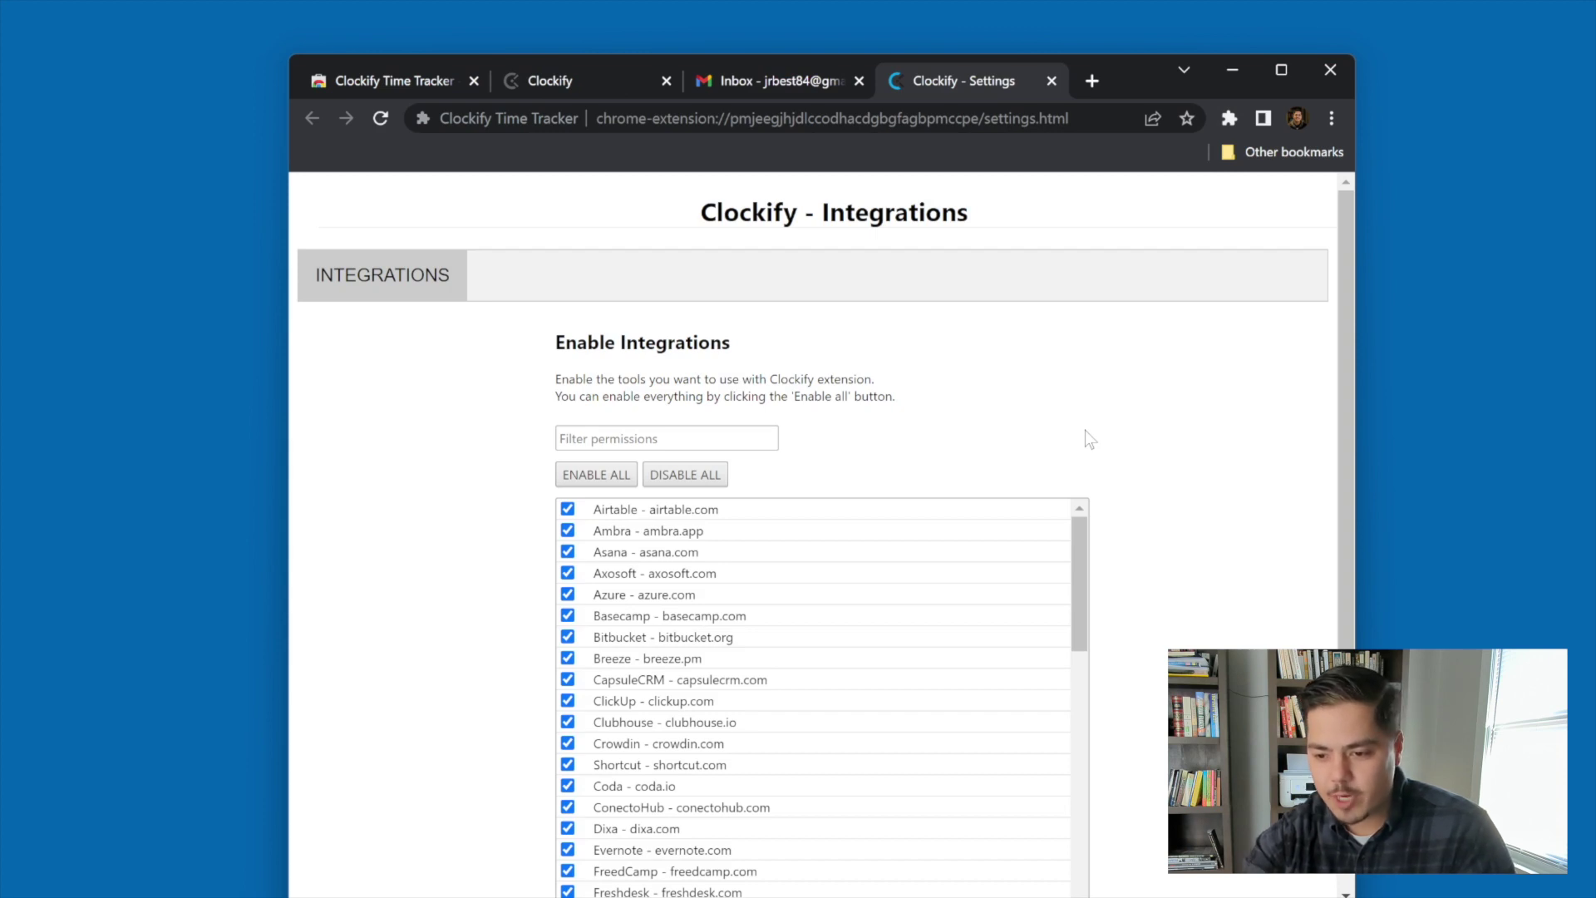
pyautogui.scroll(-3, 1125, 462)
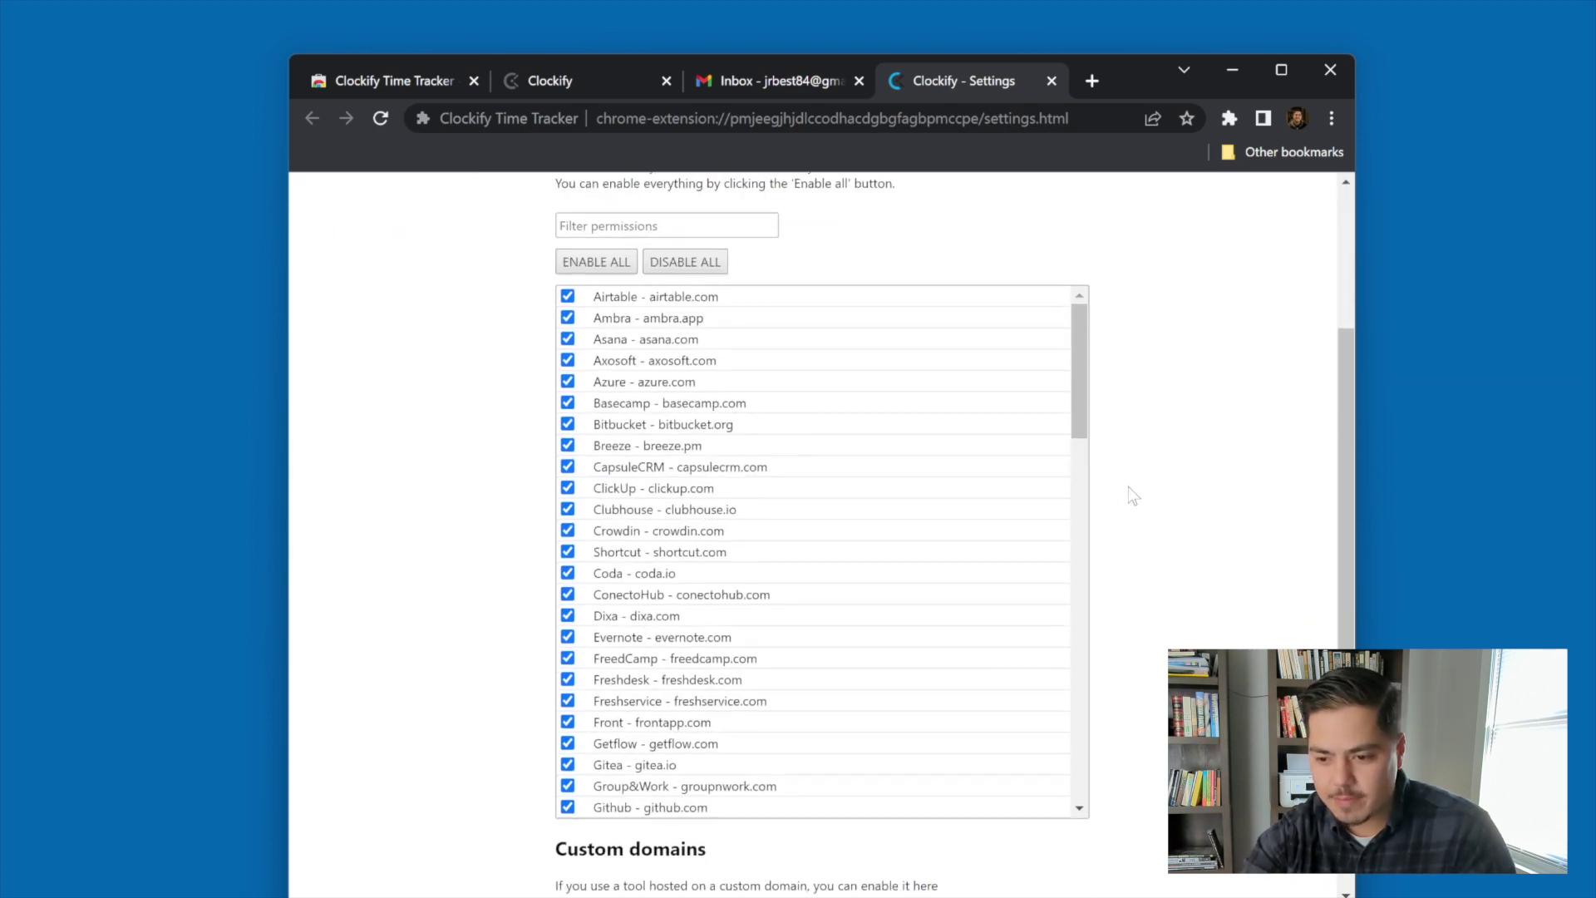
pyautogui.moveTo(1085, 403); pyautogui.dragTo(1106, 684)
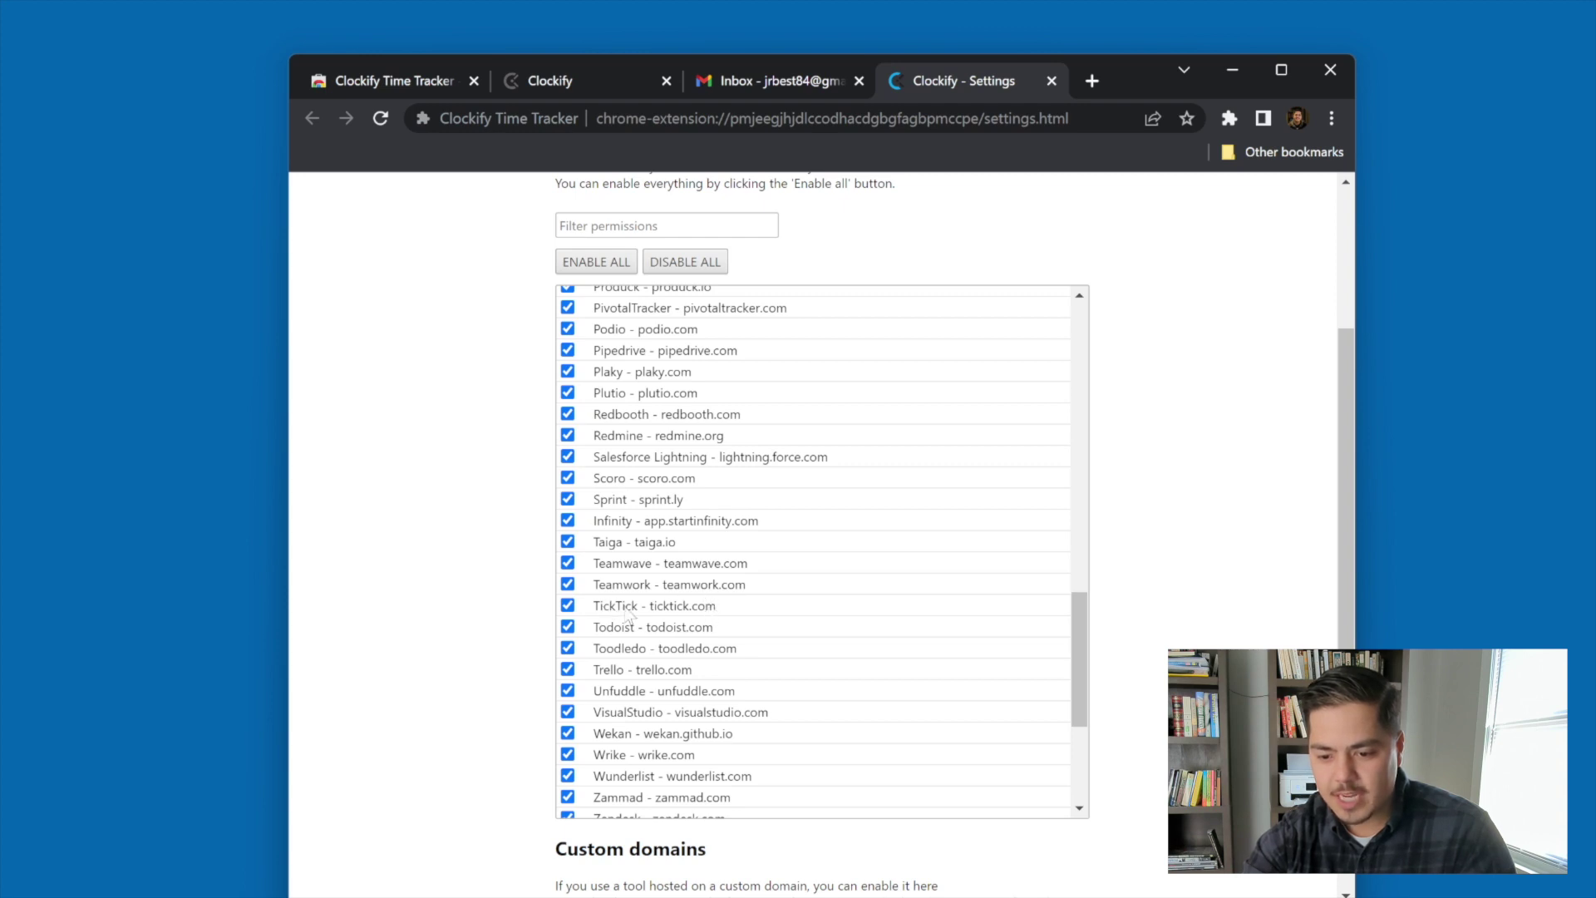
pyautogui.scroll(-1, 1194, 636)
pyautogui.scroll(1, 1206, 637)
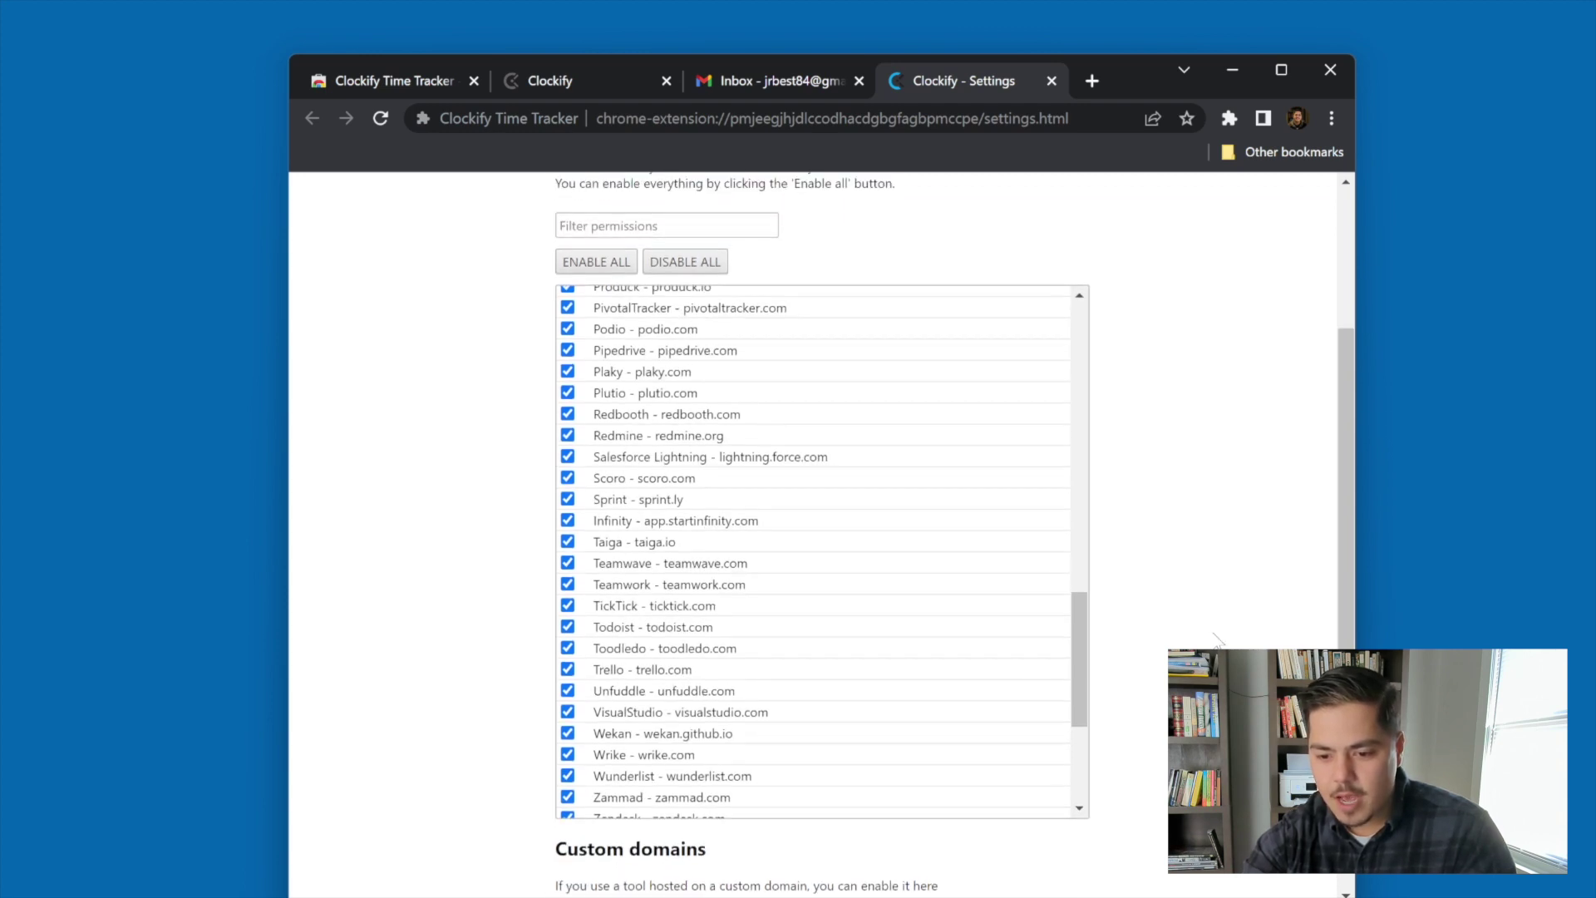
pyautogui.scroll(3, 1218, 640)
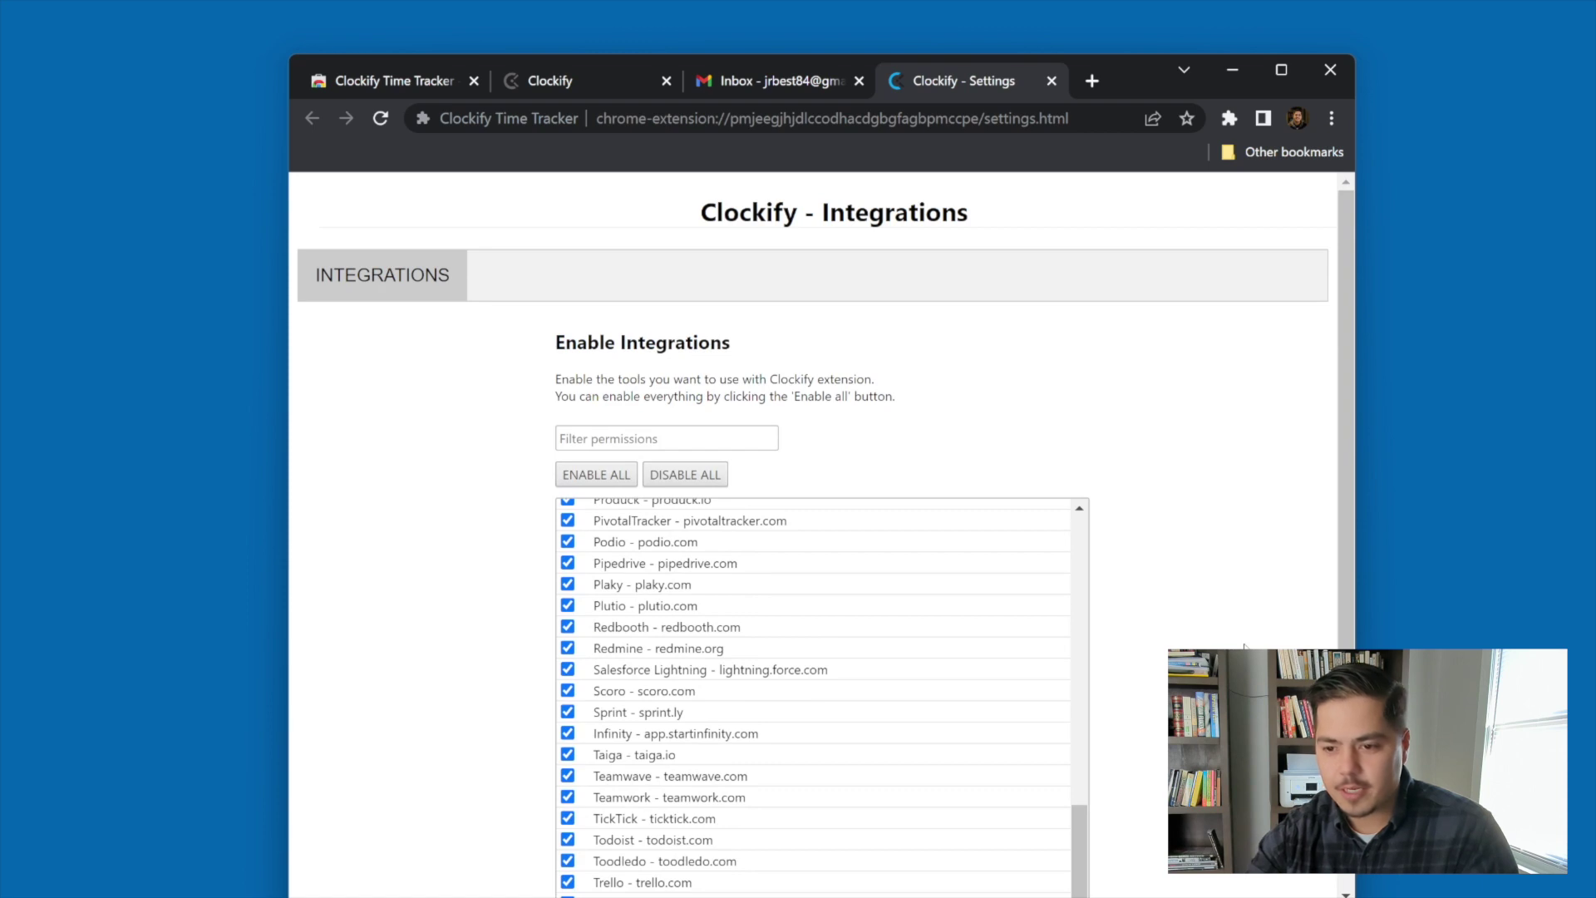
pyautogui.hotkey('ctrl', 'w')
pyautogui.hotkey('ctrl', 'w')
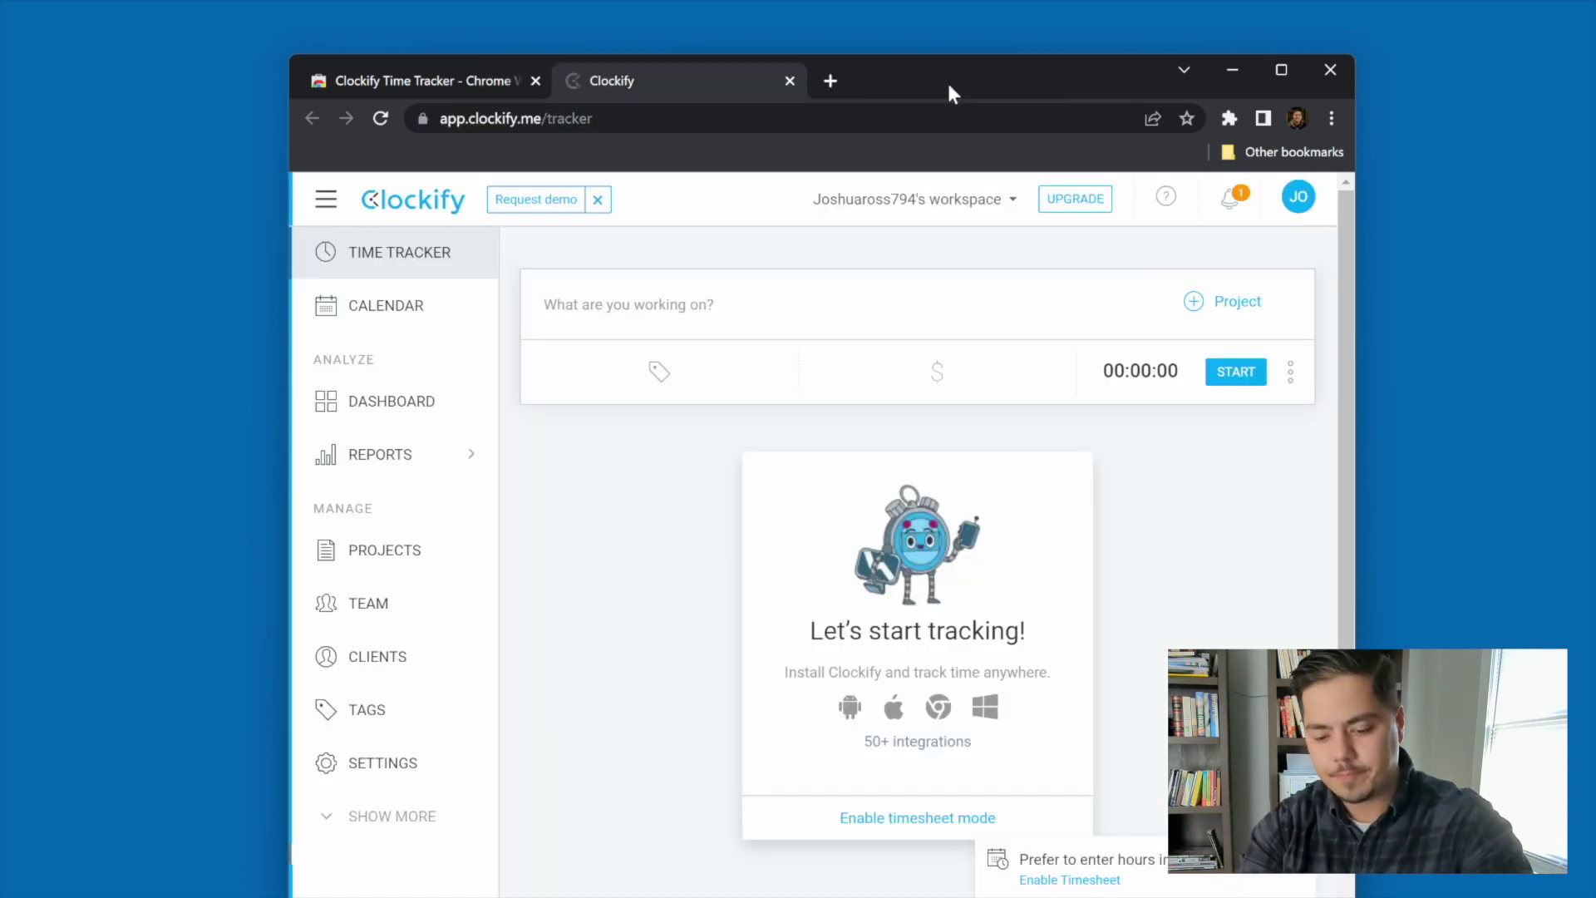
# Launch the TickTick app and select the Fix Wiring task
pyautogui.press('super')
pyautogui.write('ticktick')
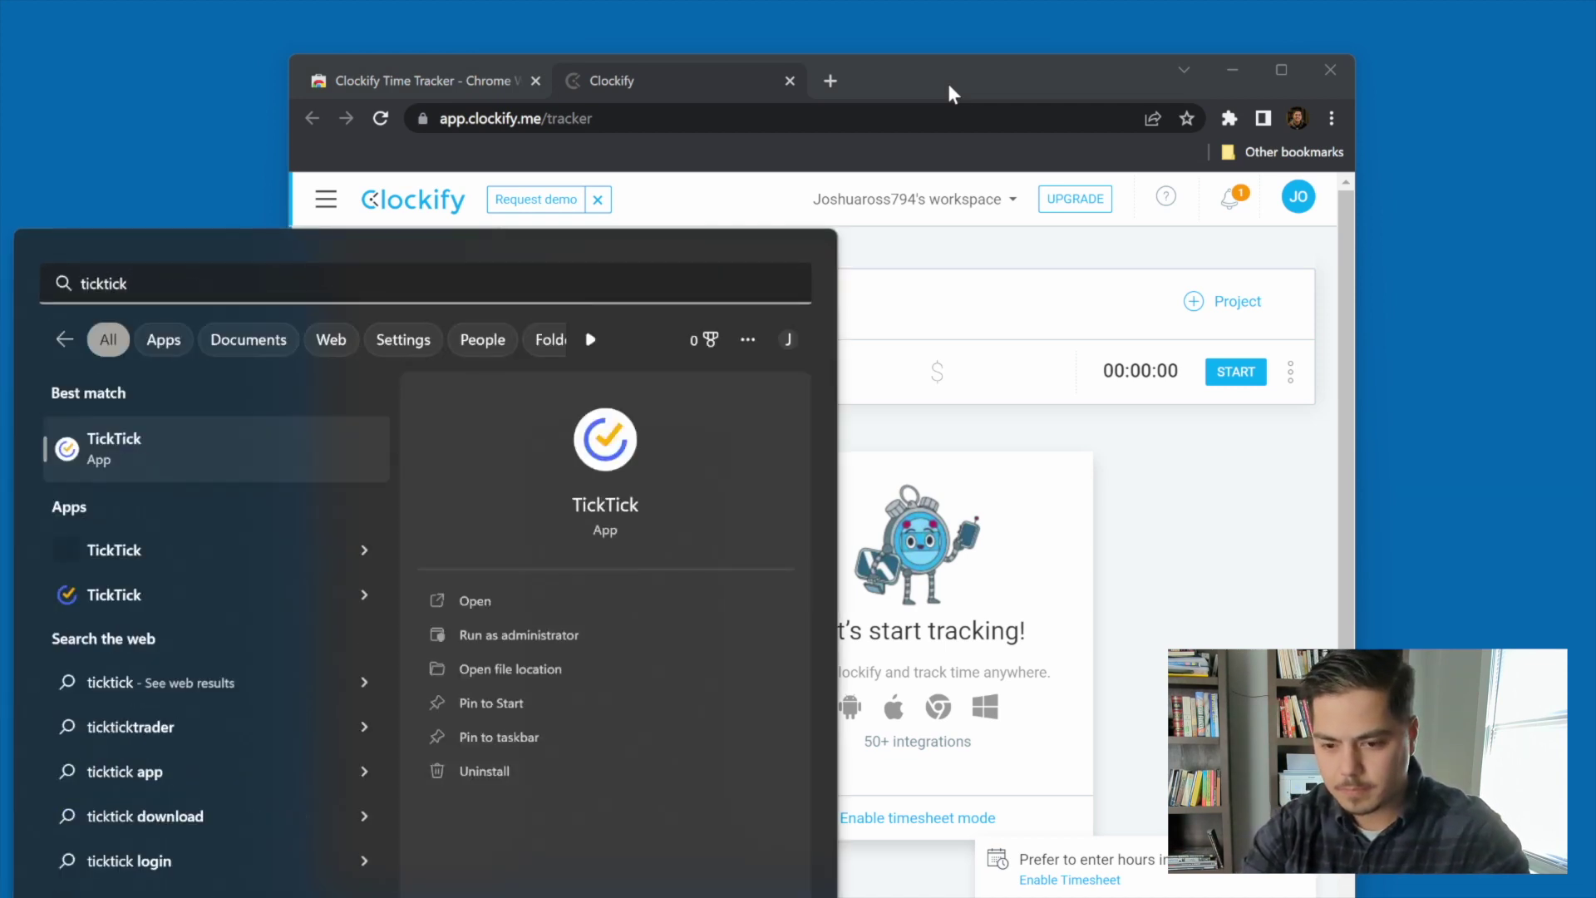
pyautogui.press('Return')
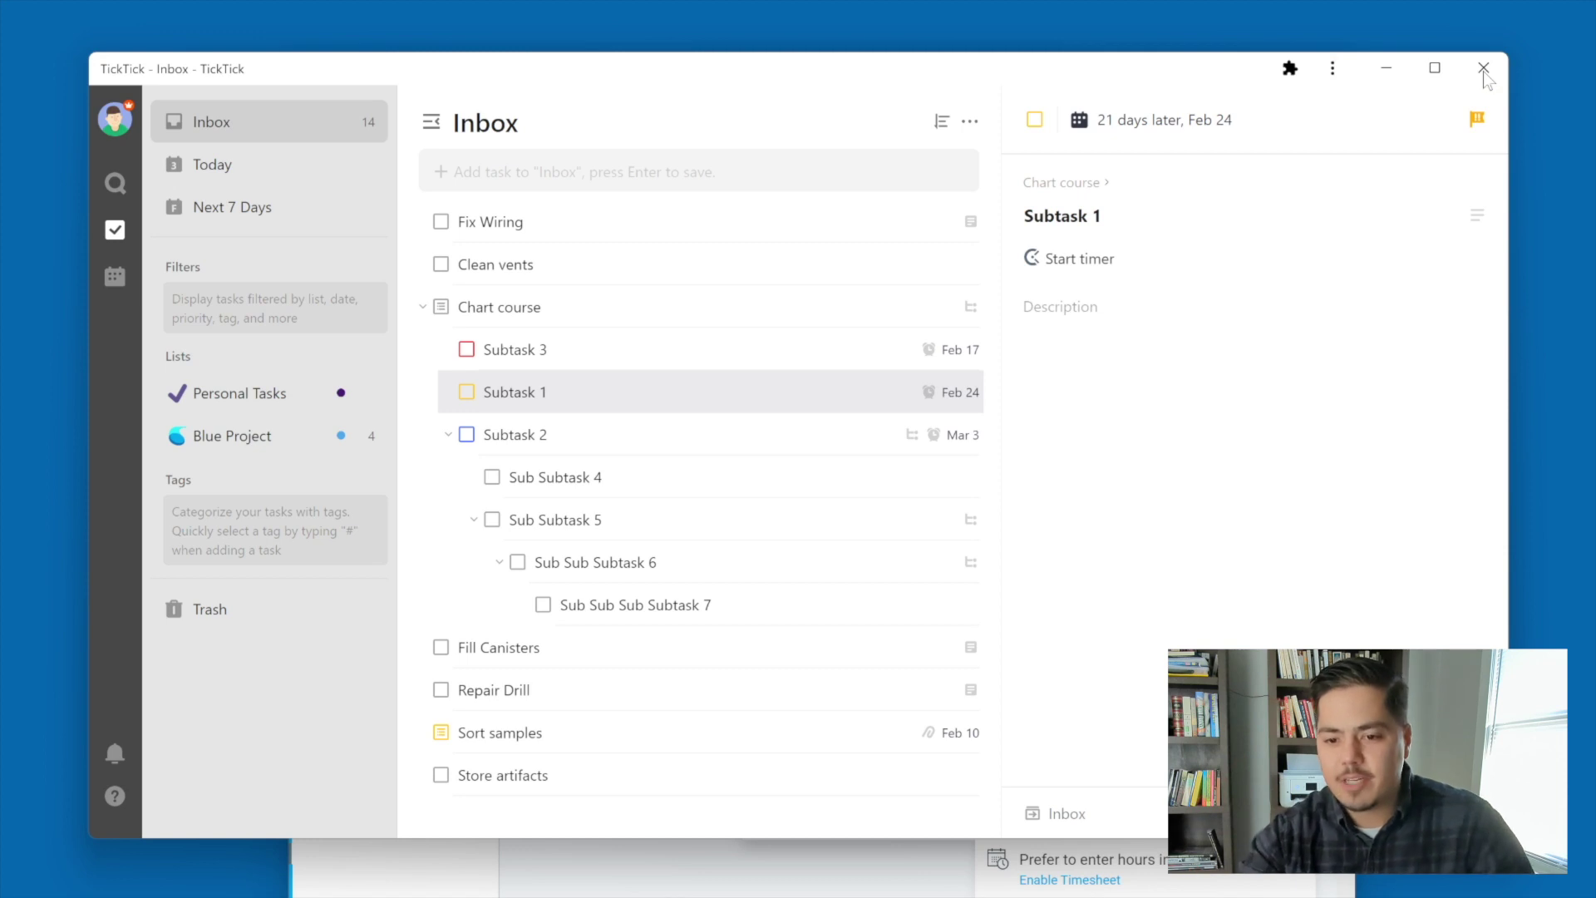
pyautogui.click(731, 234)
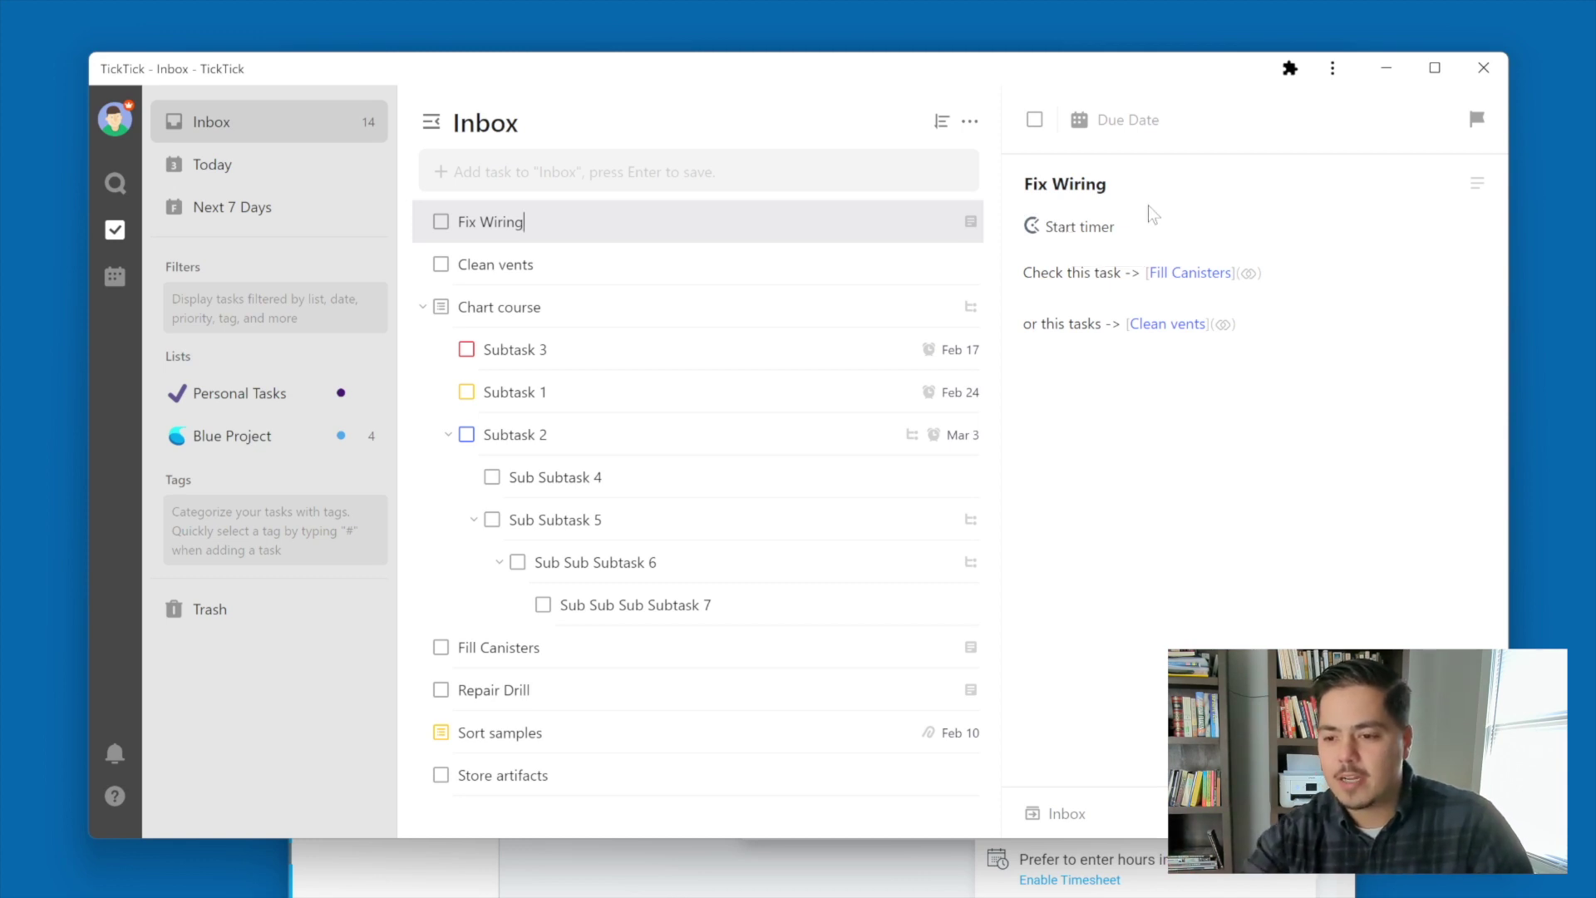
# Start a Clockify timer on Fix Wiring with No Project selected
pyautogui.click(1085, 233)
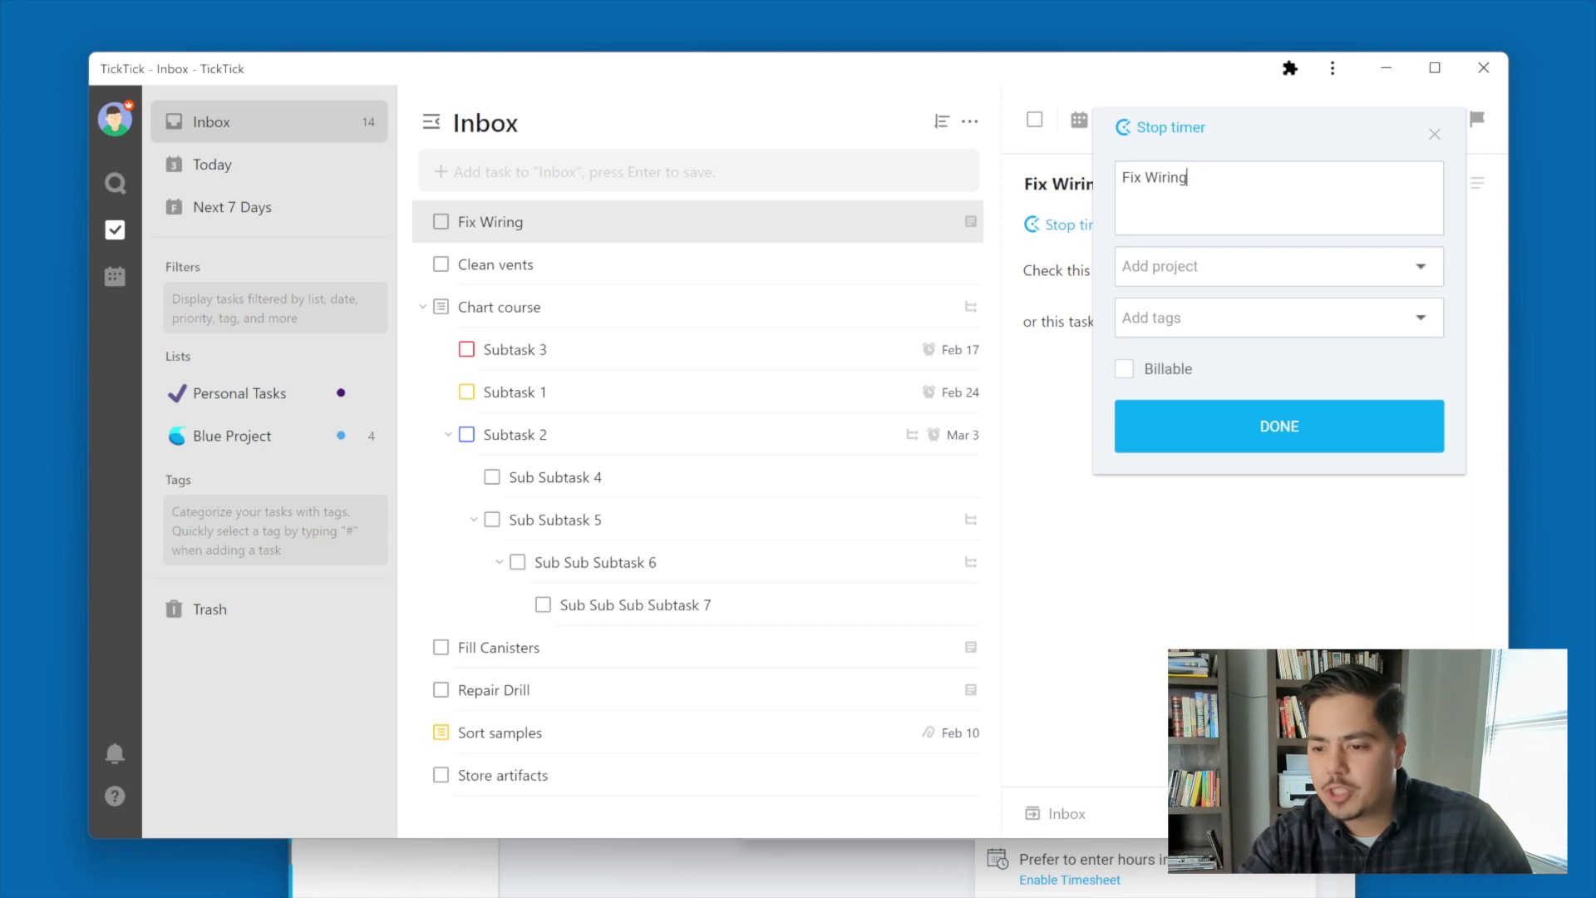
pyautogui.click(1391, 284)
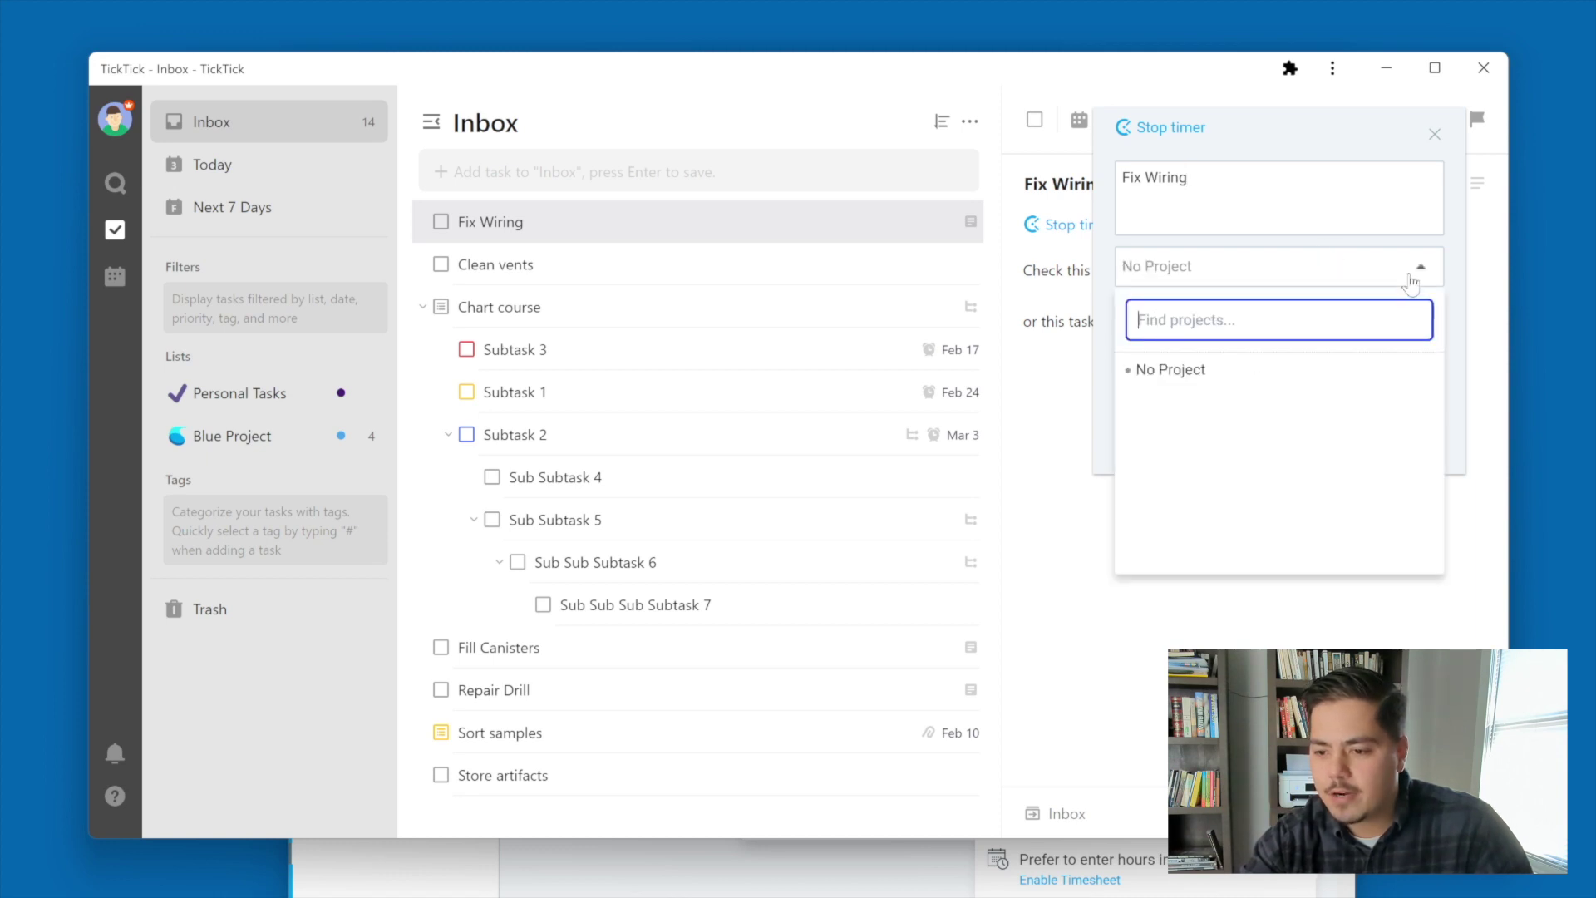
pyautogui.click(1215, 377)
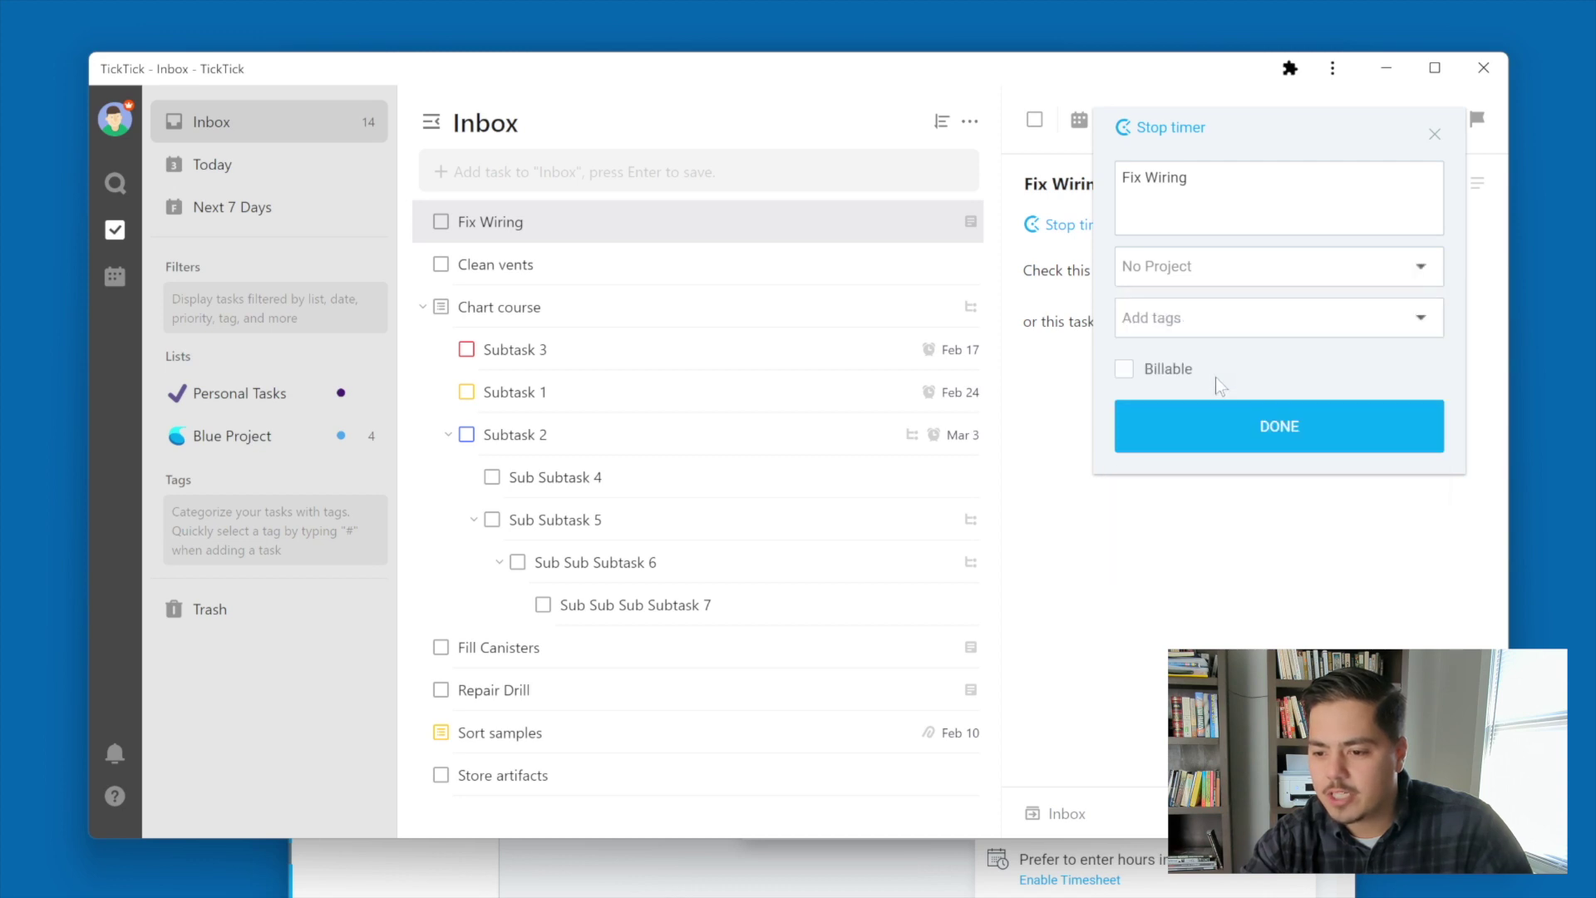
pyautogui.click(1287, 431)
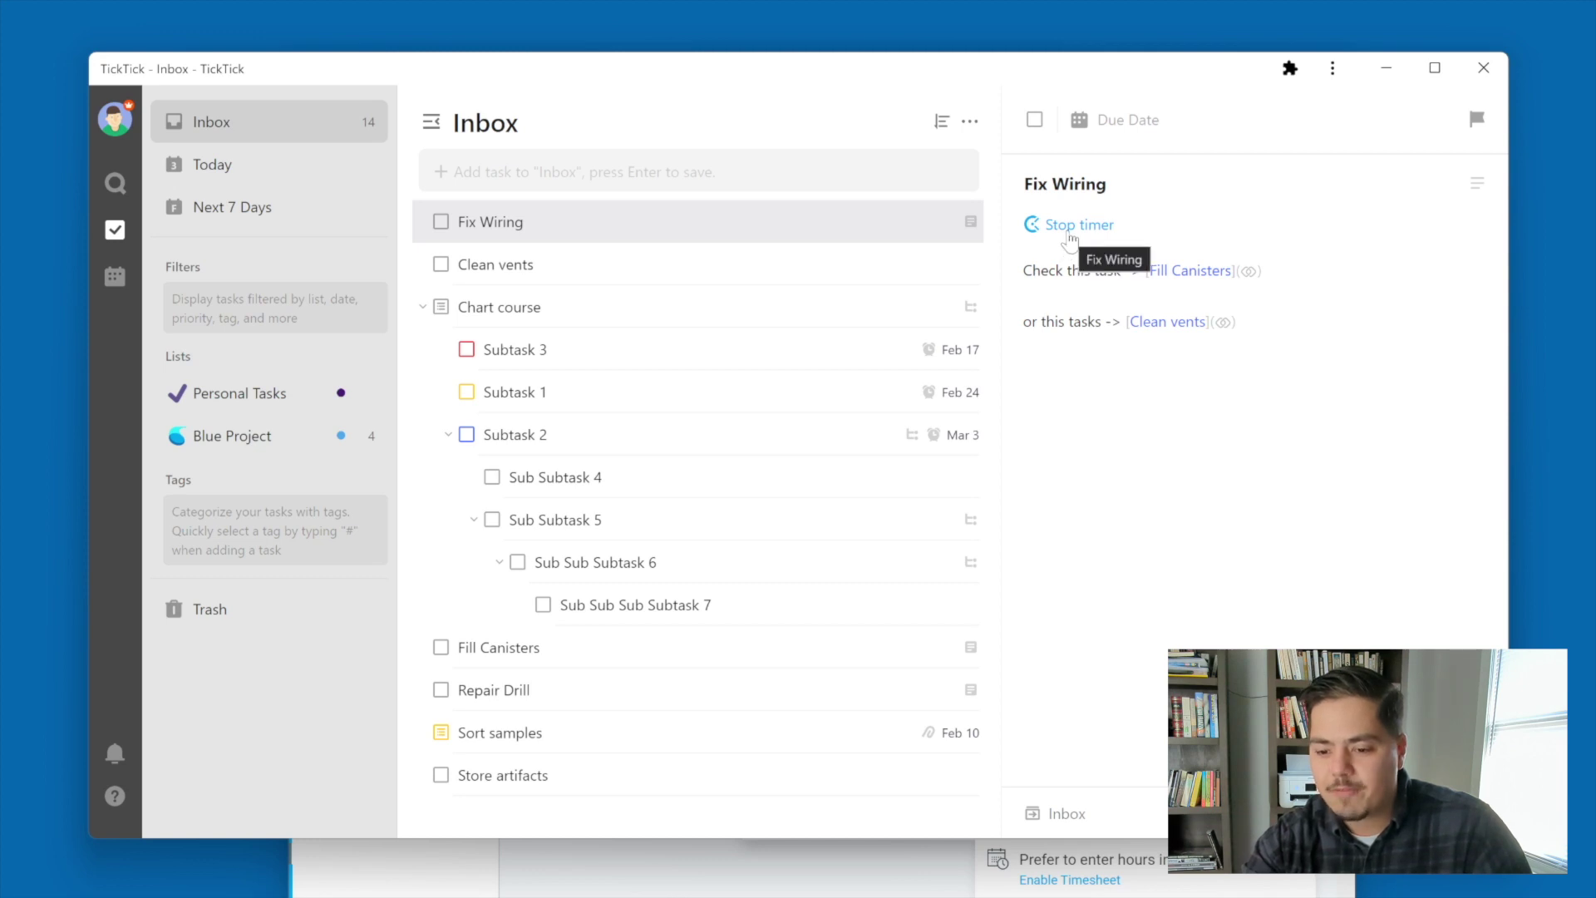
pyautogui.click(875, 890)
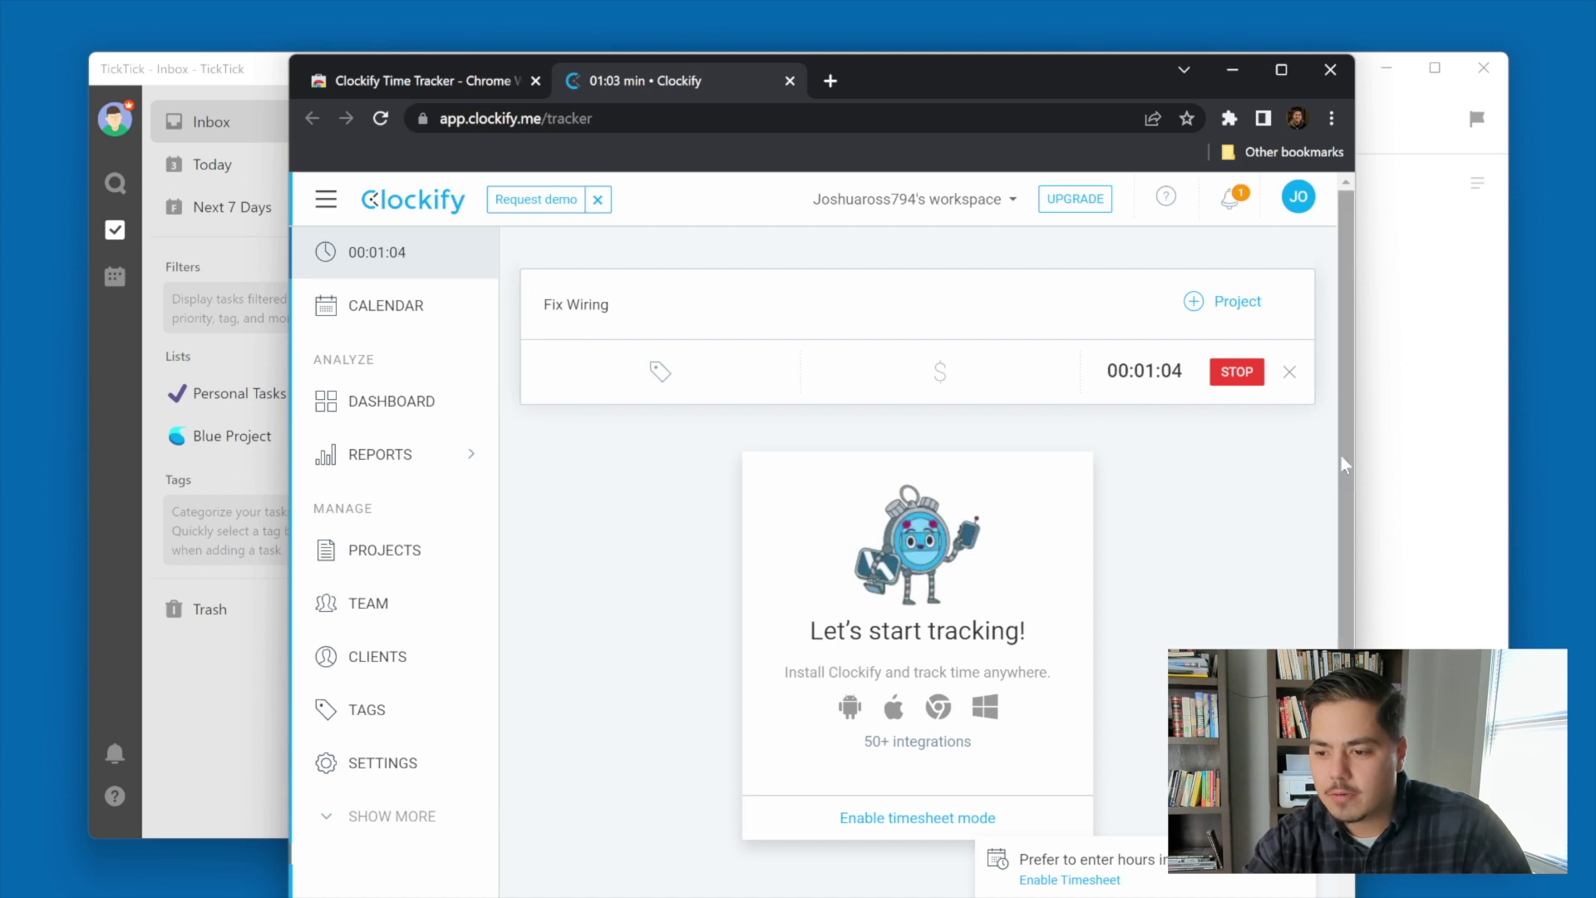
# Go back to TickTick, then to Clockify, where Fix Wiring shows as a 00:01:12 entry
pyautogui.click(1369, 454)
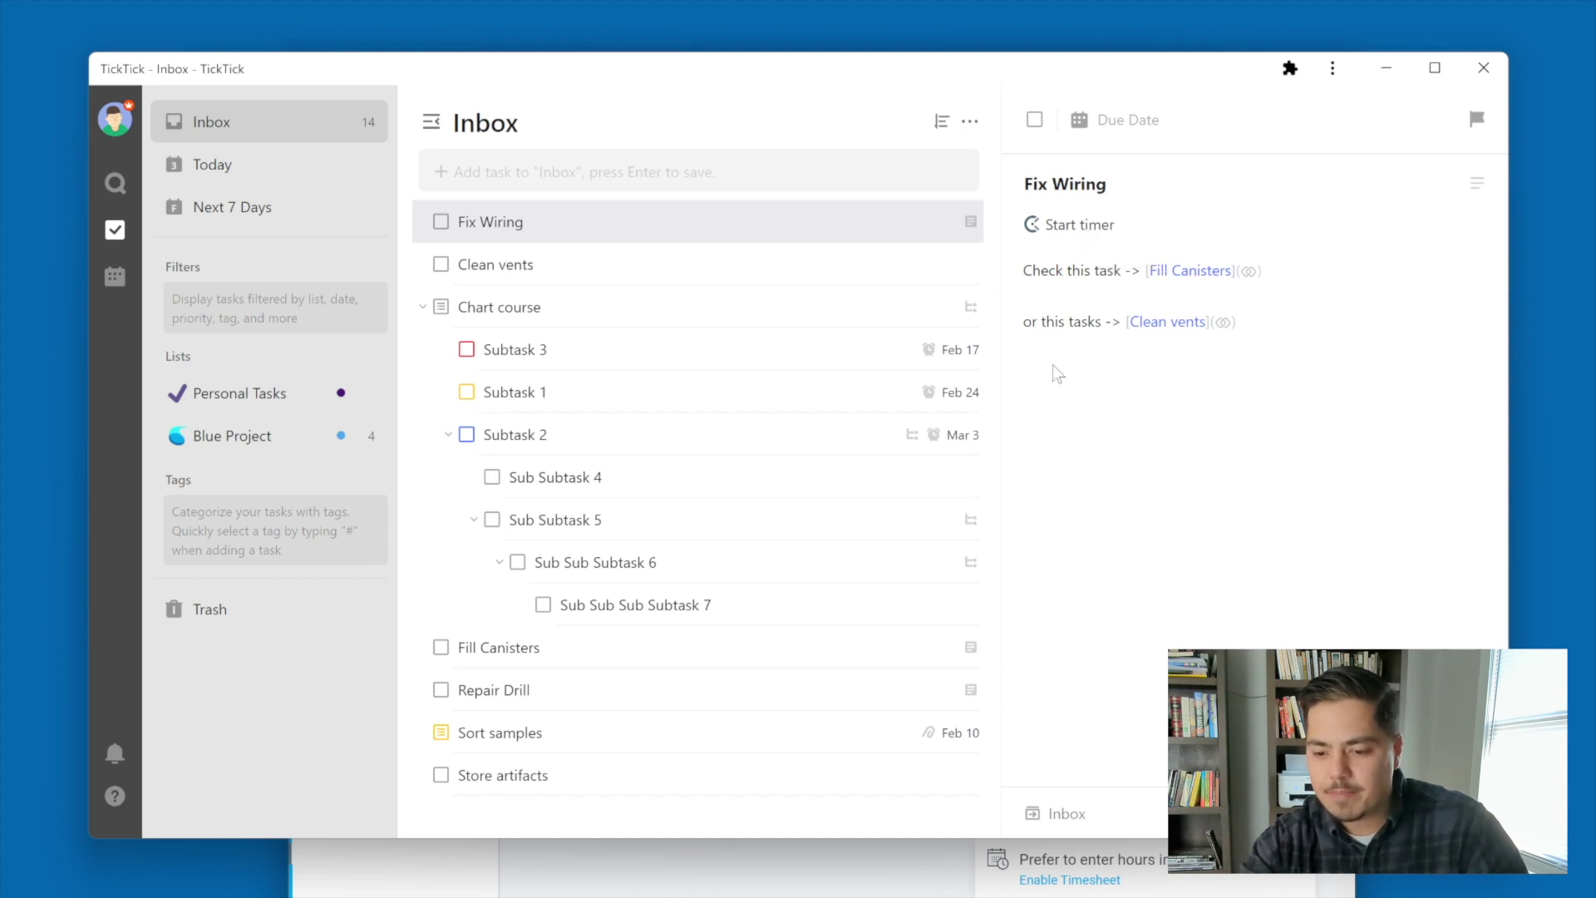
pyautogui.hotkey('alt', 'Tab')
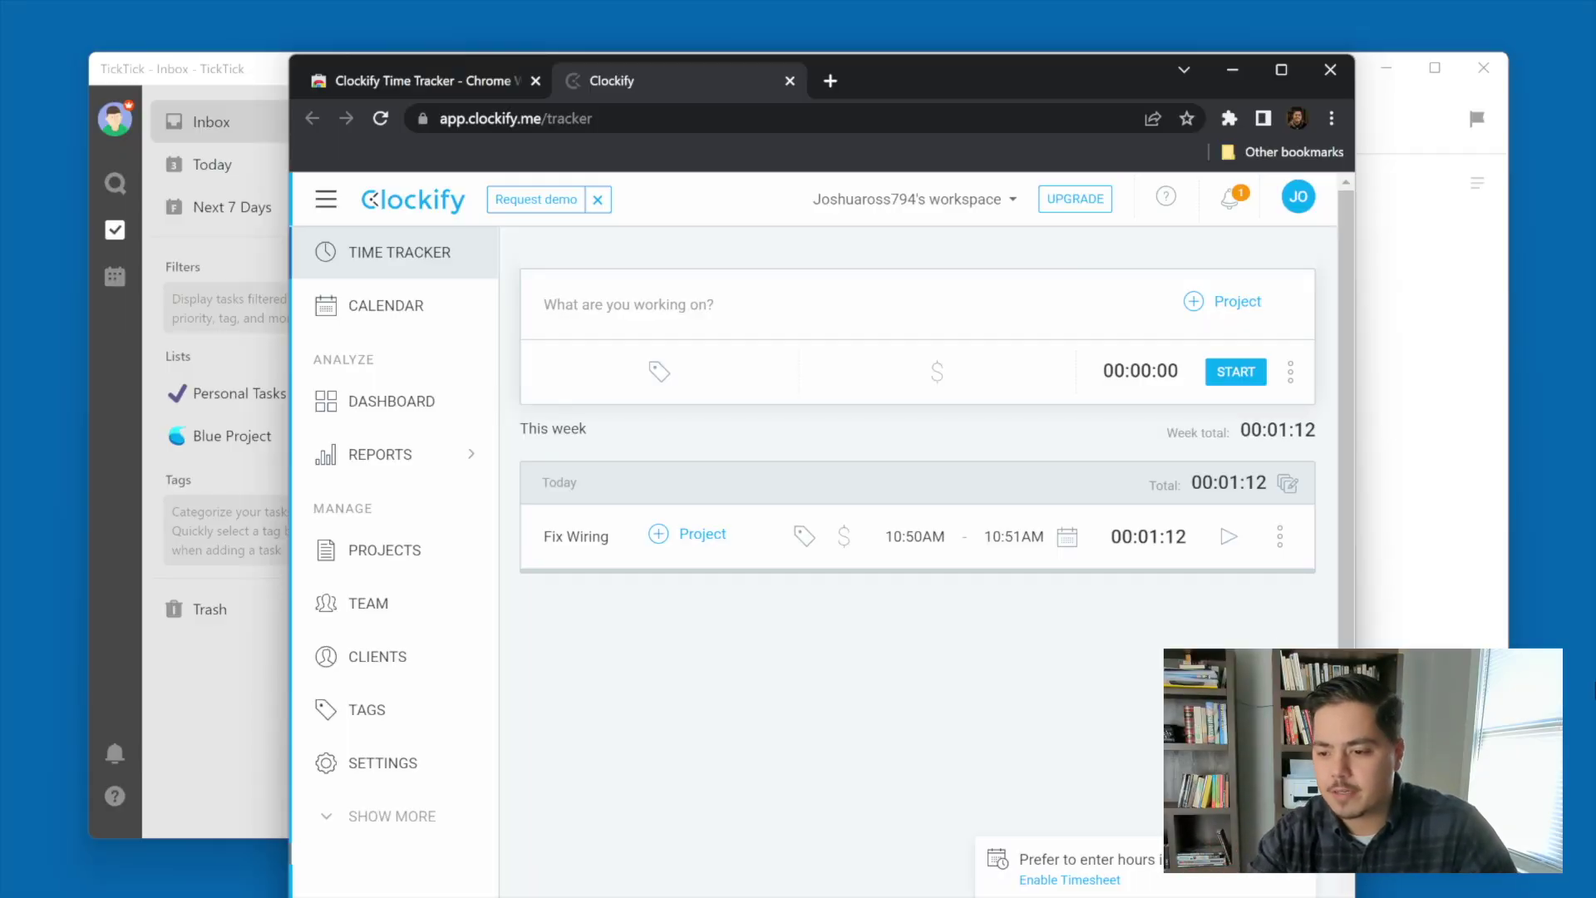
pyautogui.hotkey('alt', 'Tab')
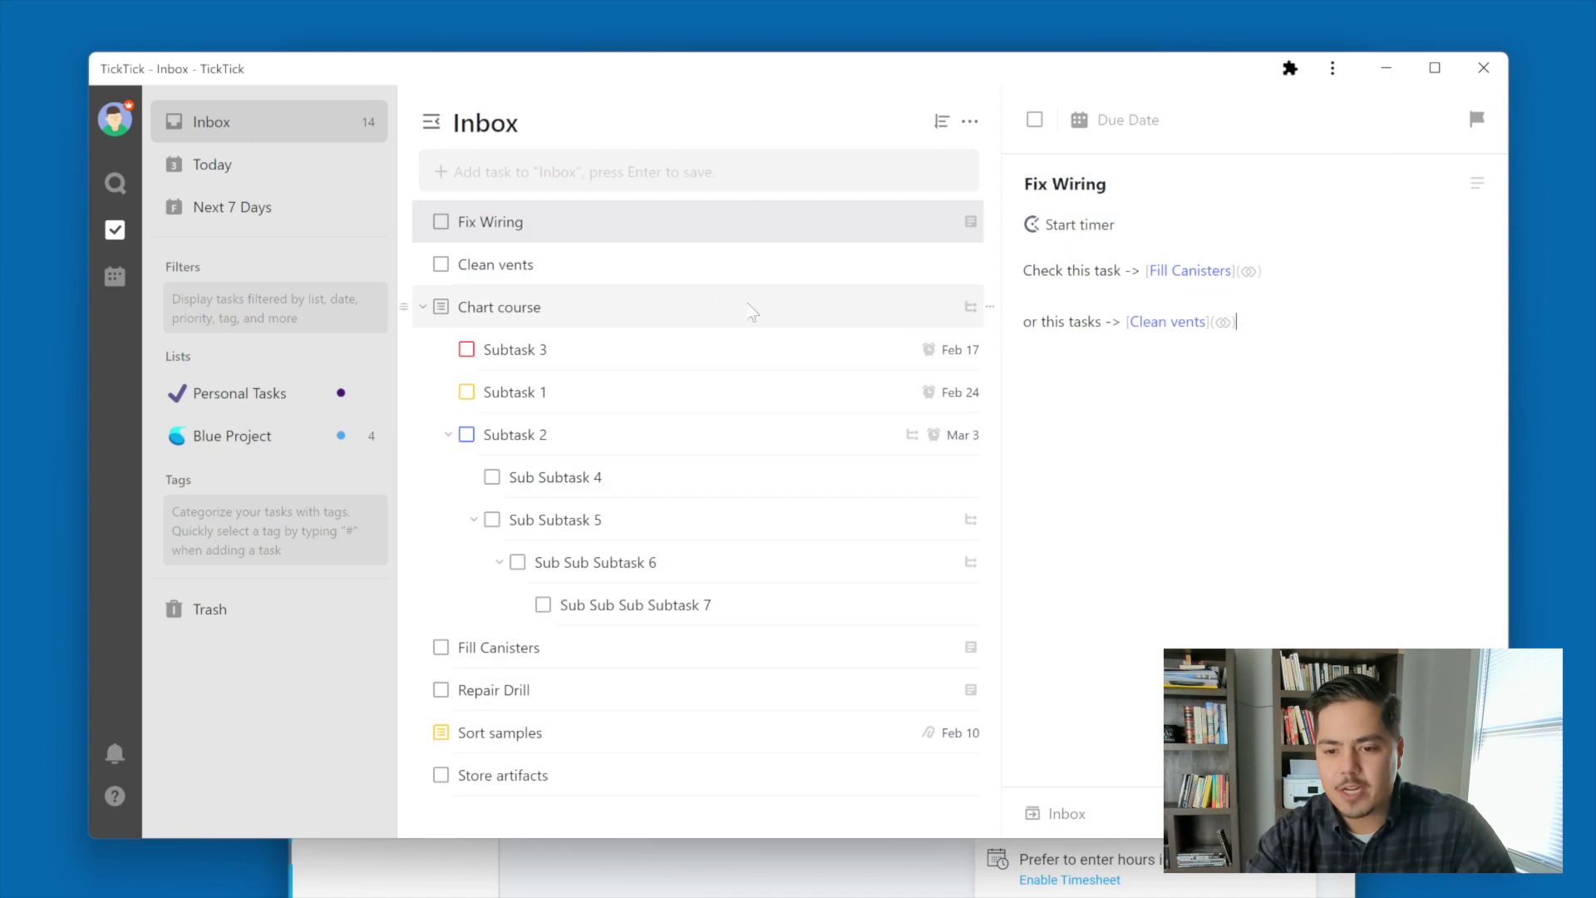
pyautogui.click(649, 278)
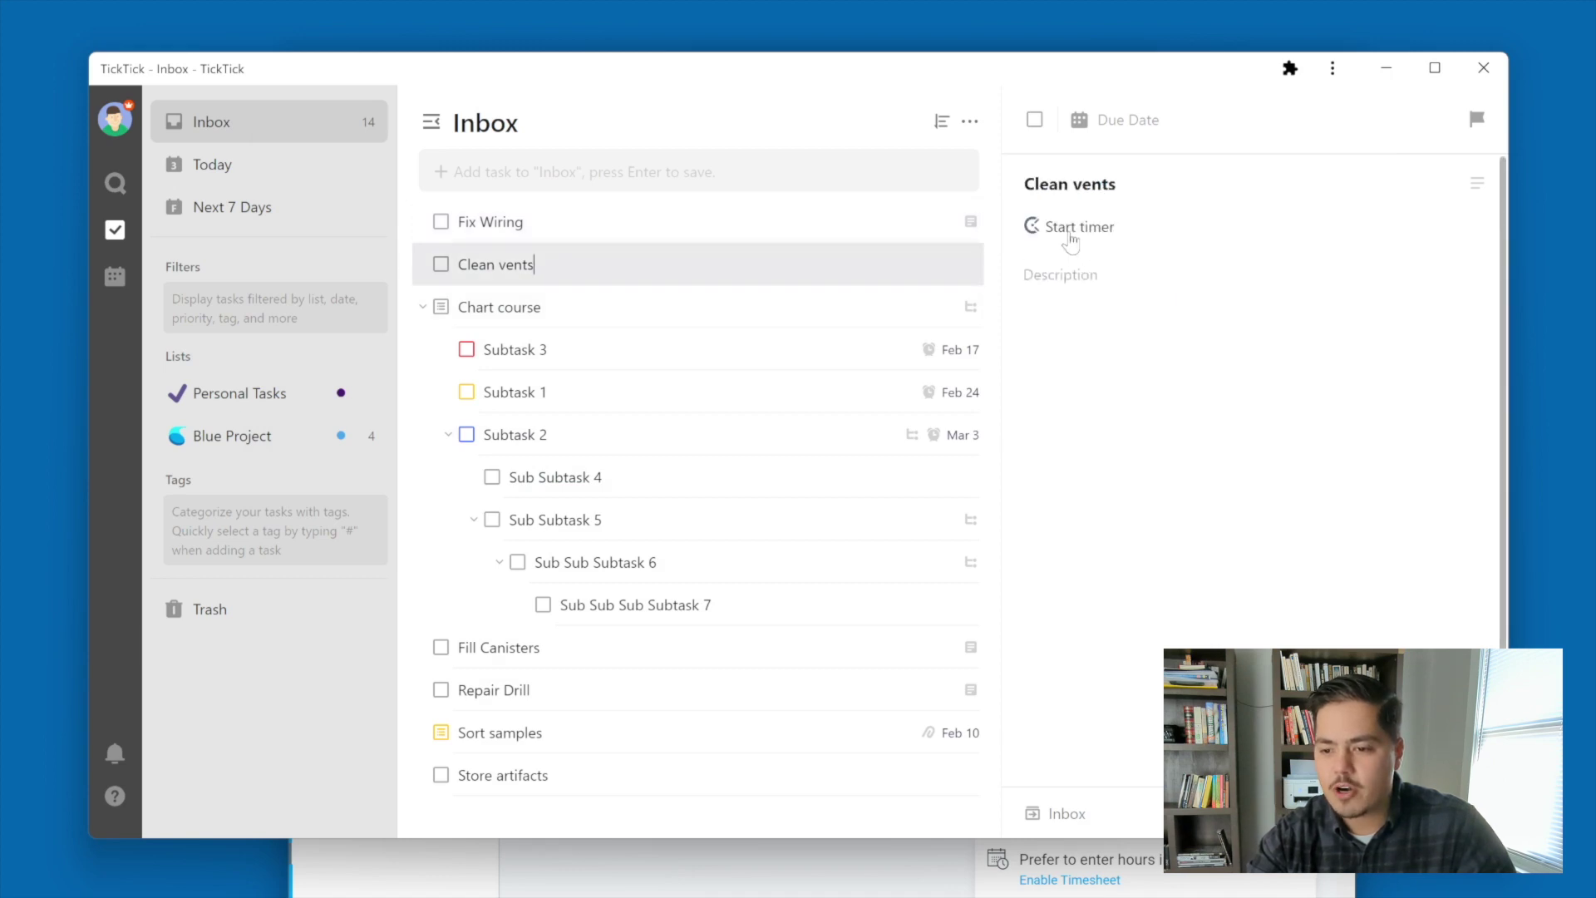
# Start a Clockify timer on the Clean vents task and check it in Chrome
pyautogui.click(1071, 232)
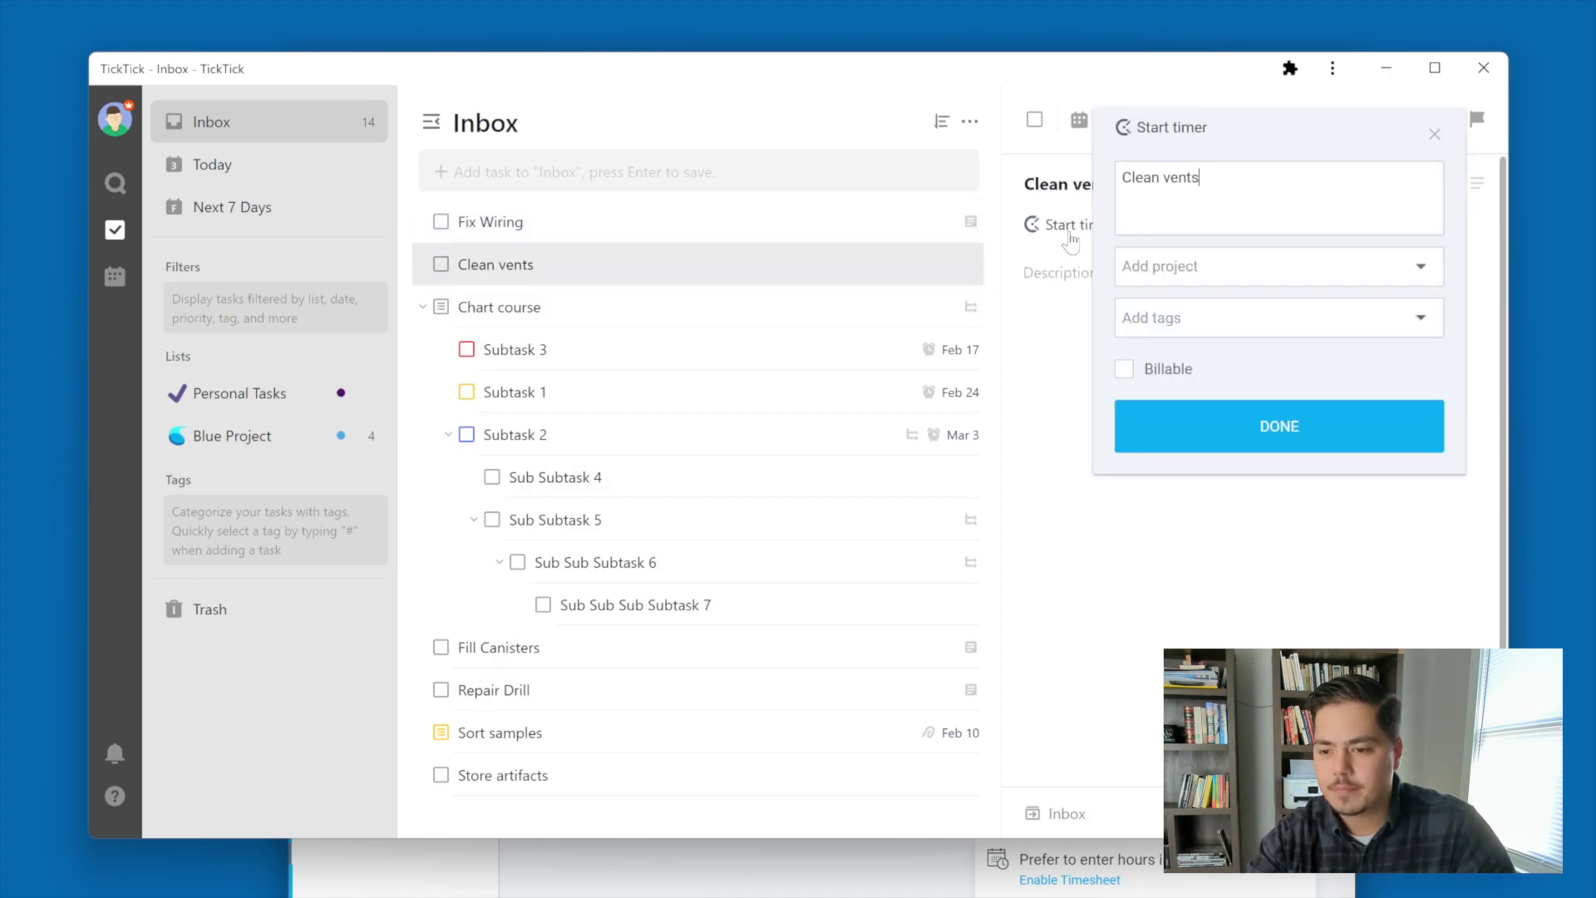
pyautogui.click(1347, 429)
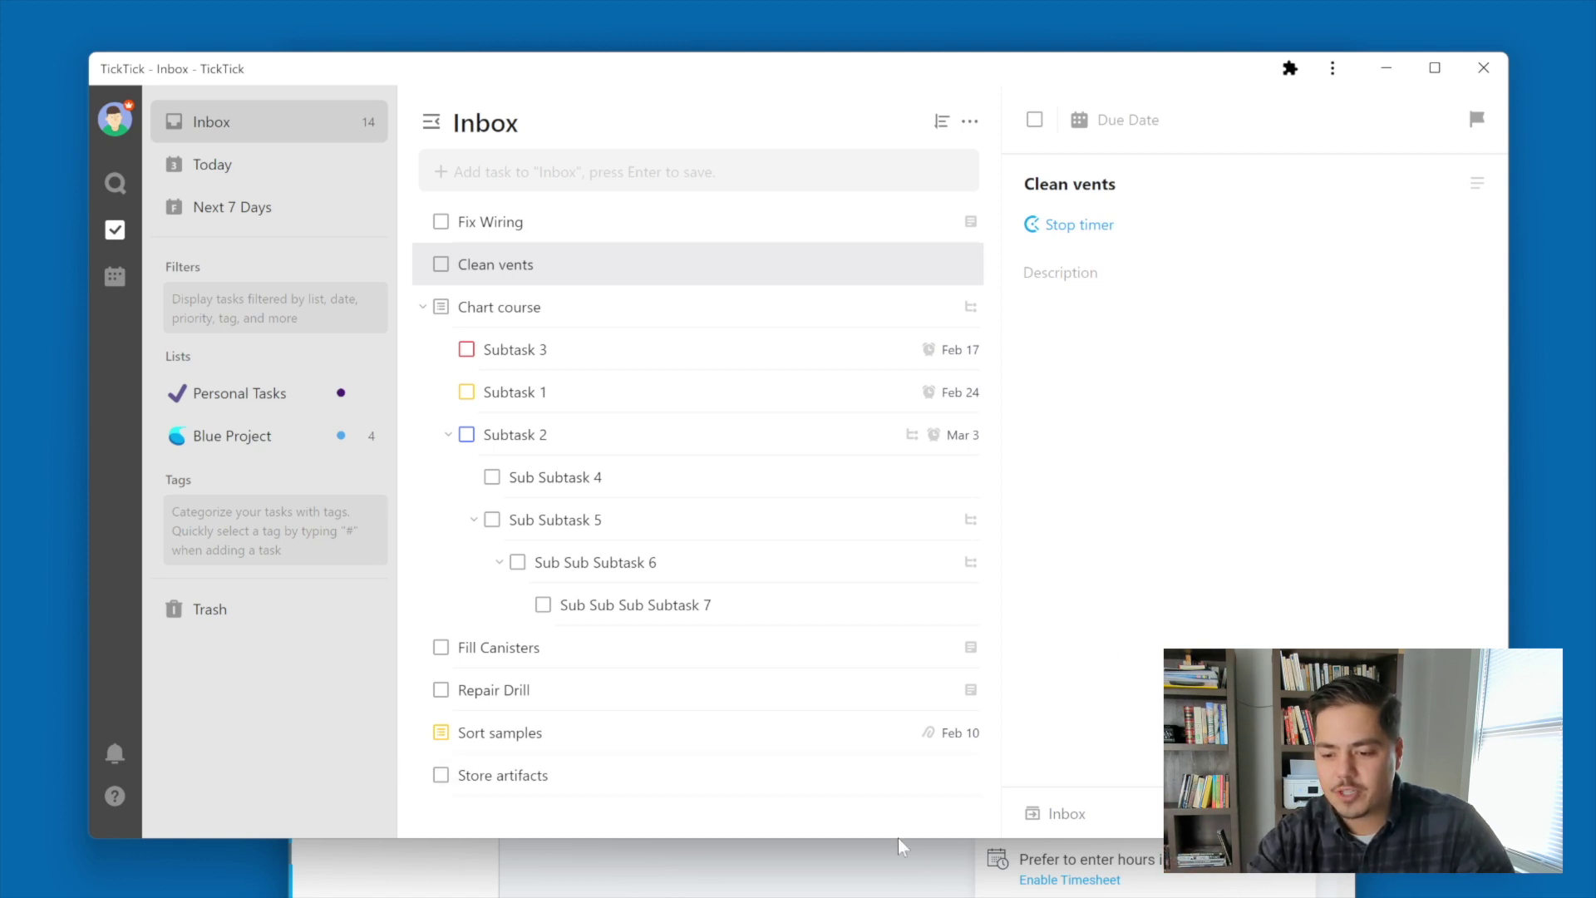
pyautogui.click(895, 870)
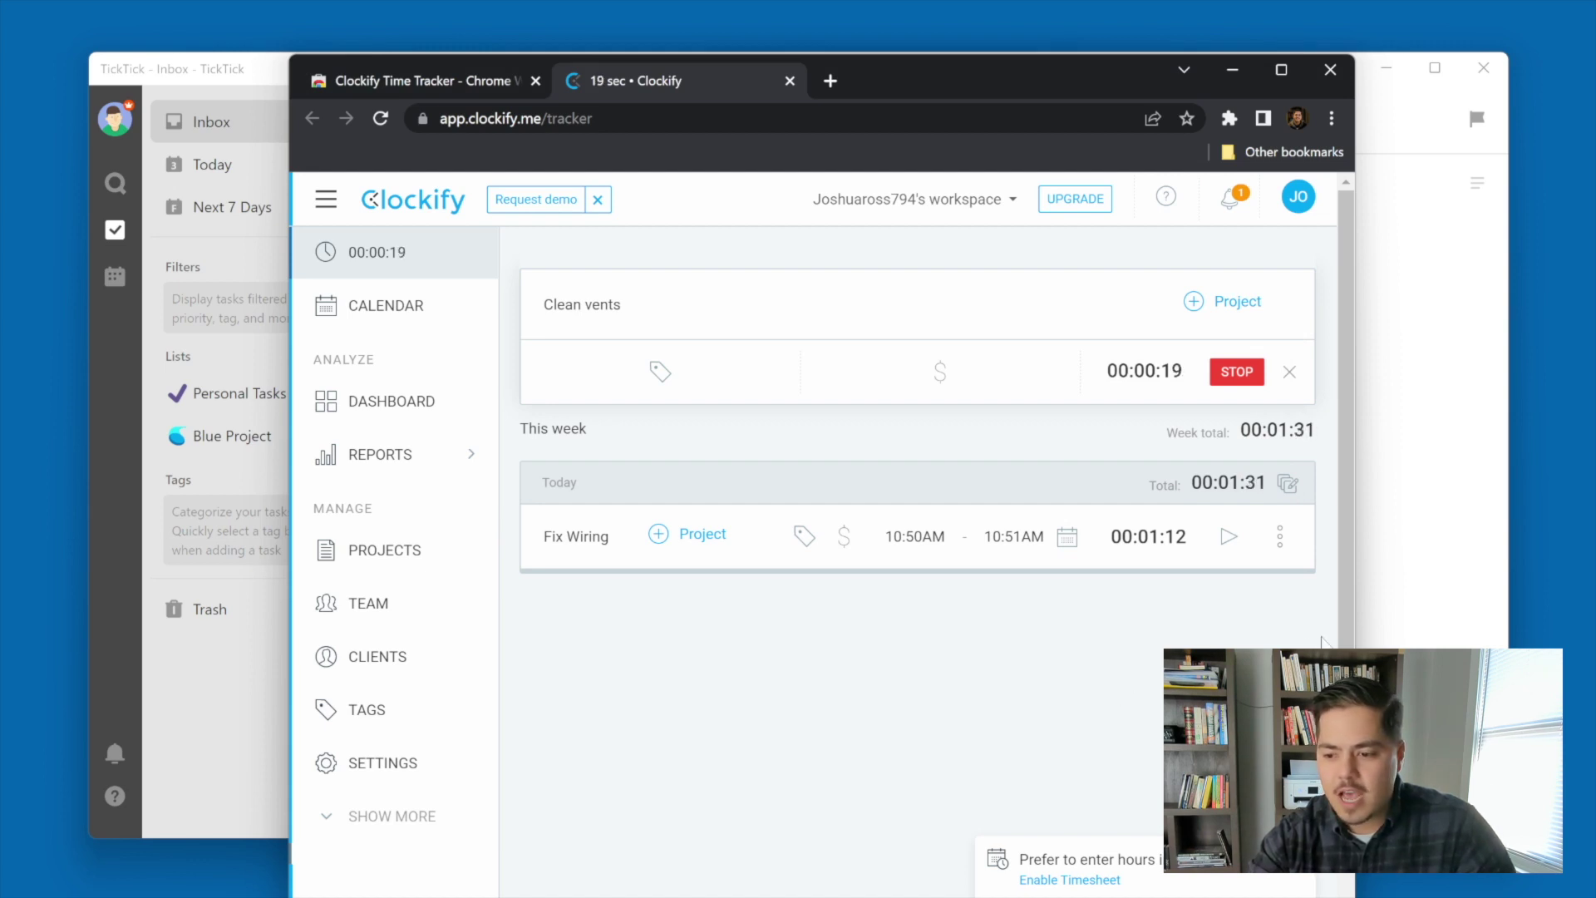
pyautogui.click(1383, 633)
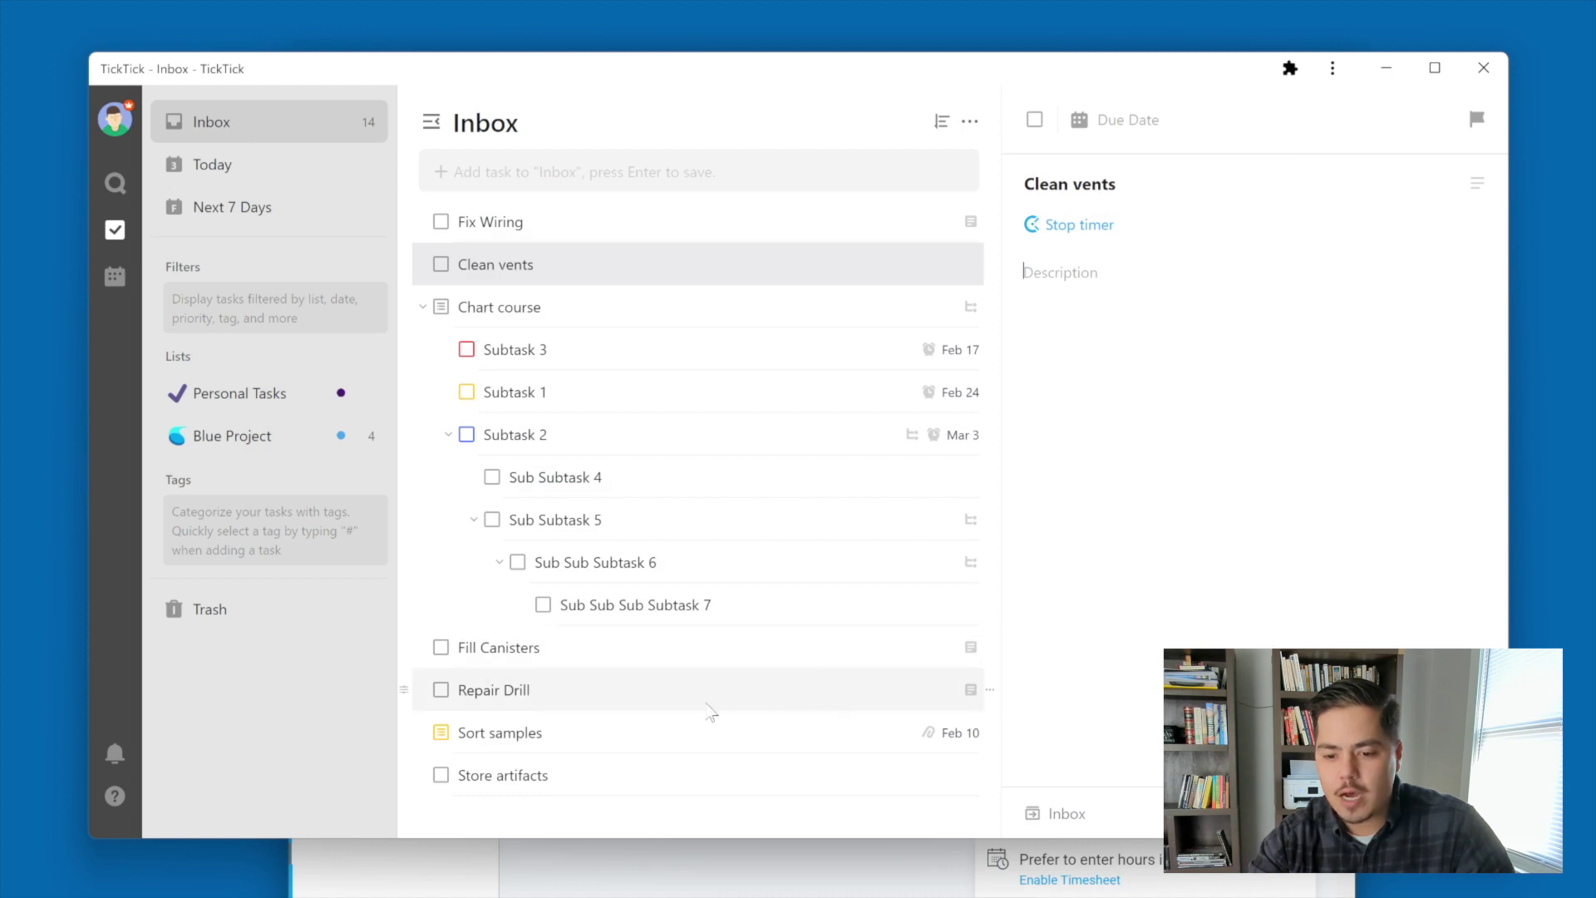
# Start a Clockify timer on the Store artifacts task
pyautogui.click(670, 776)
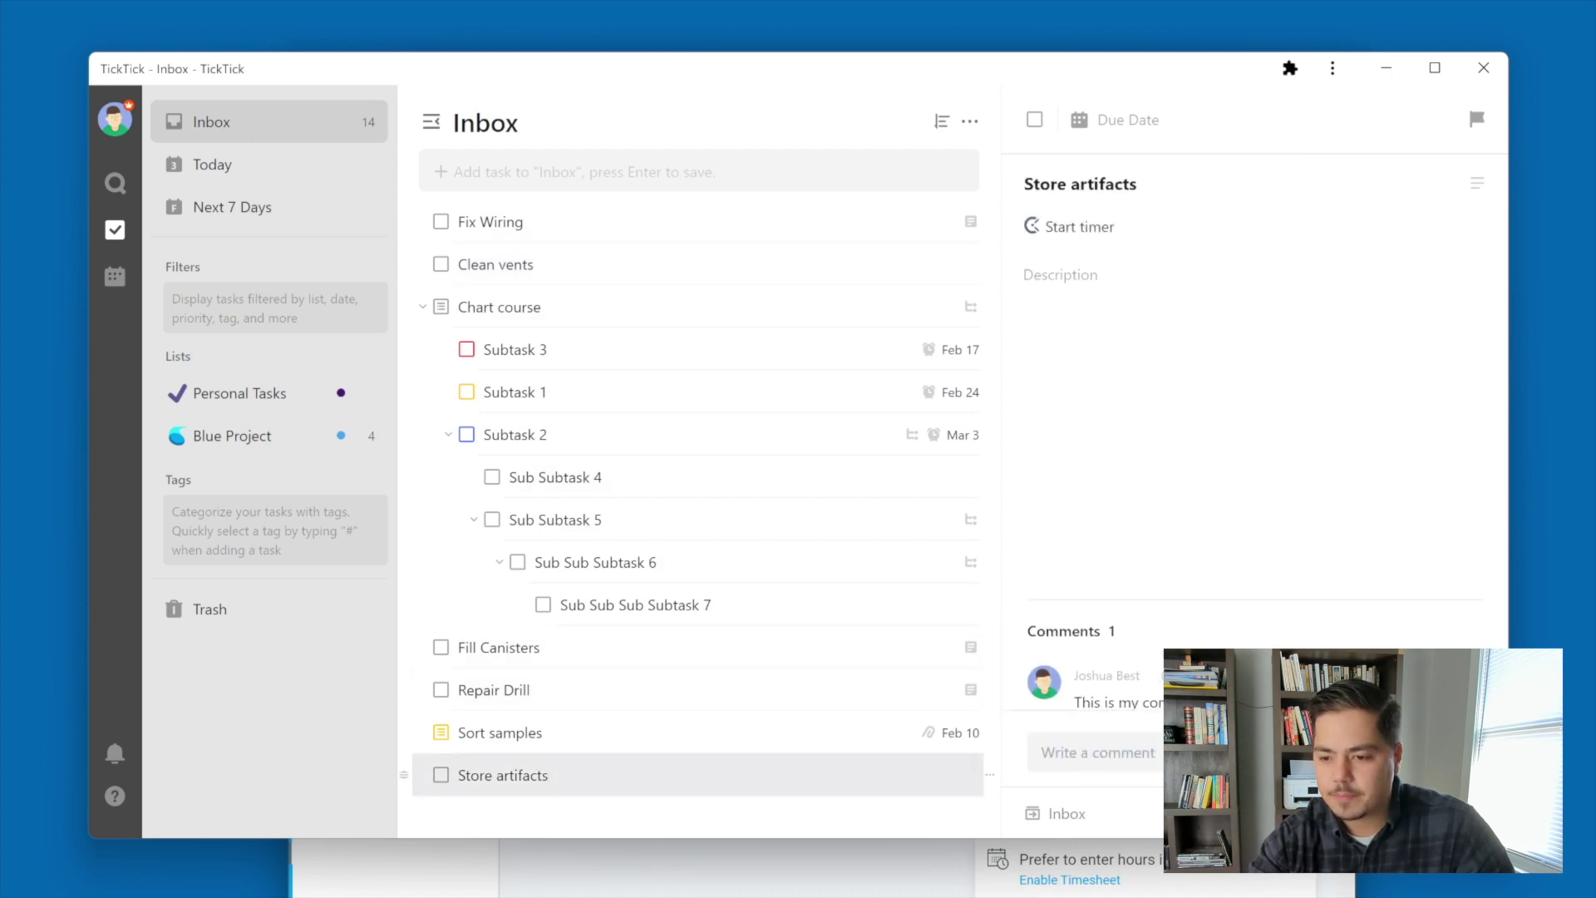
pyautogui.click(1086, 234)
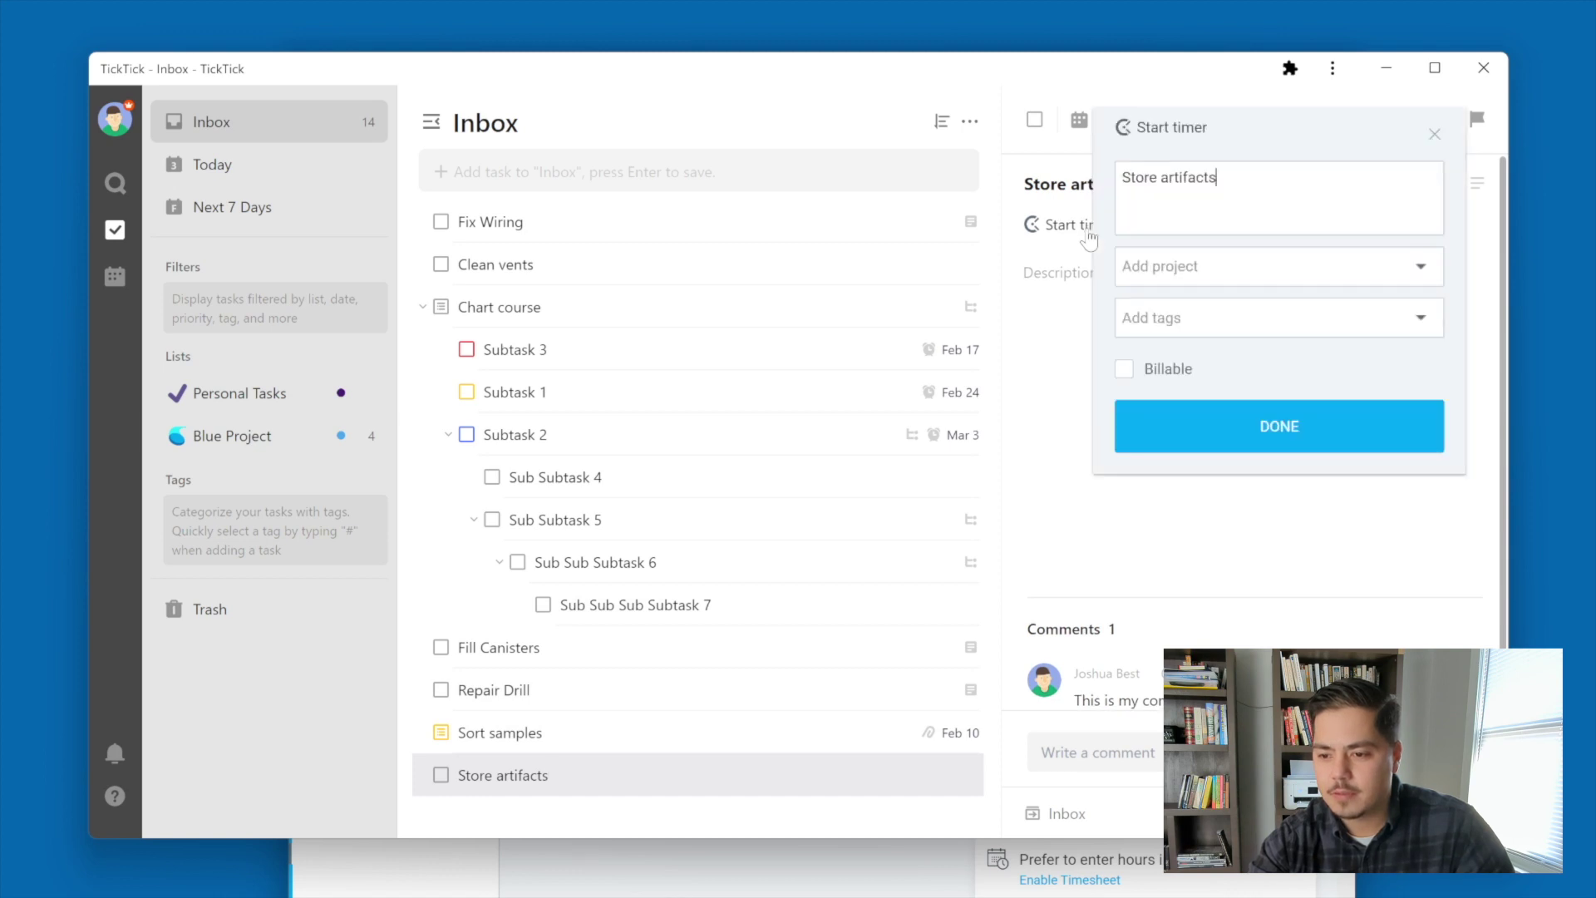
pyautogui.click(1192, 434)
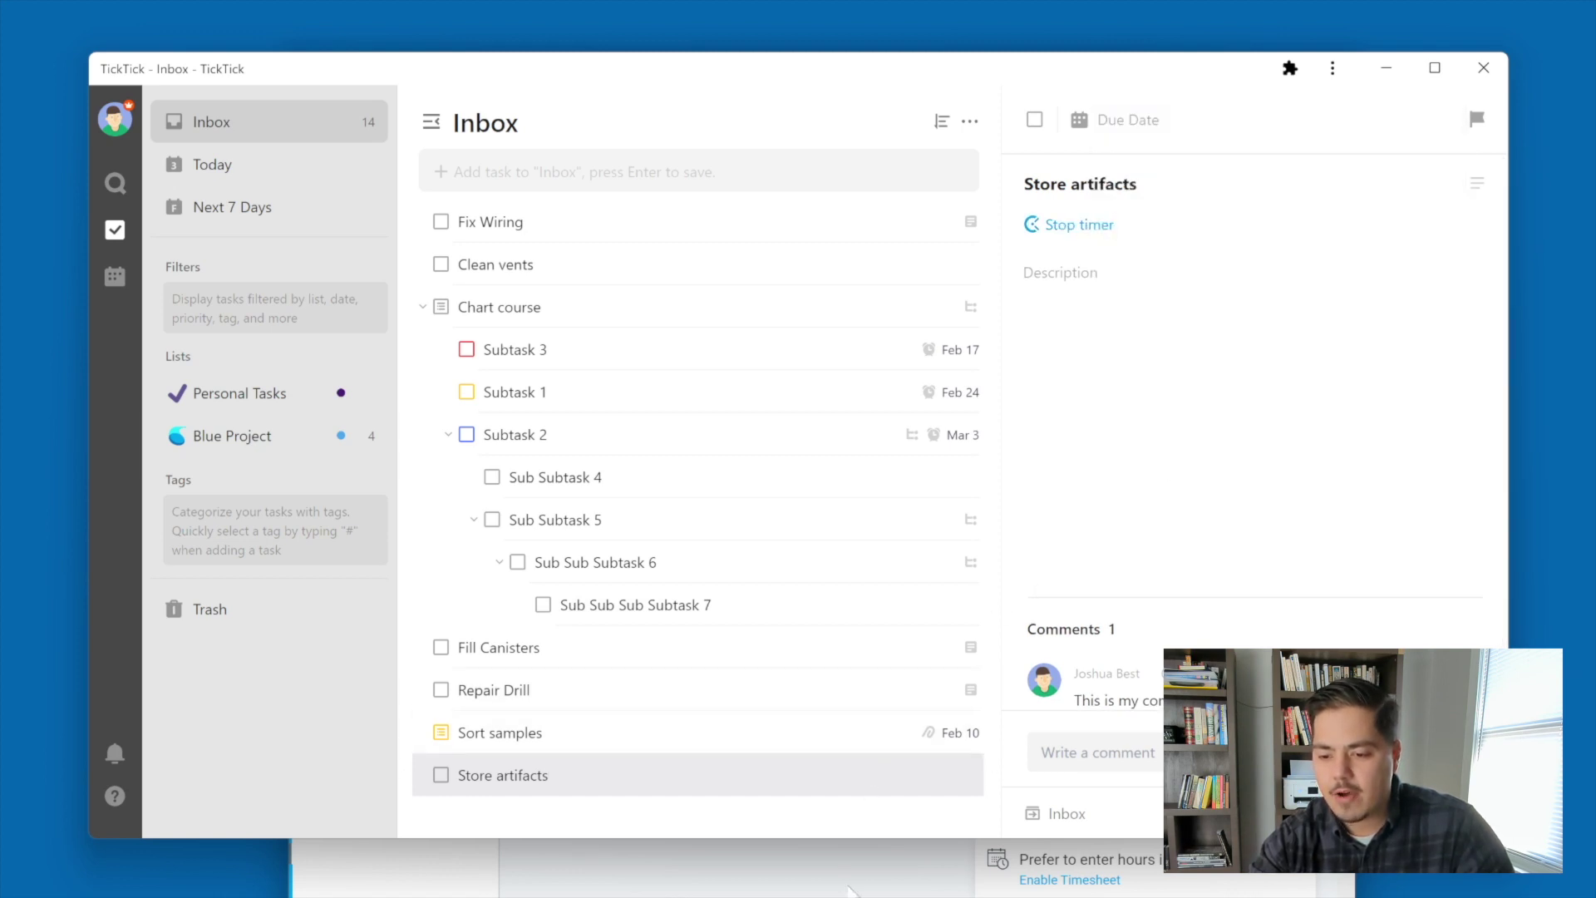
pyautogui.click(849, 886)
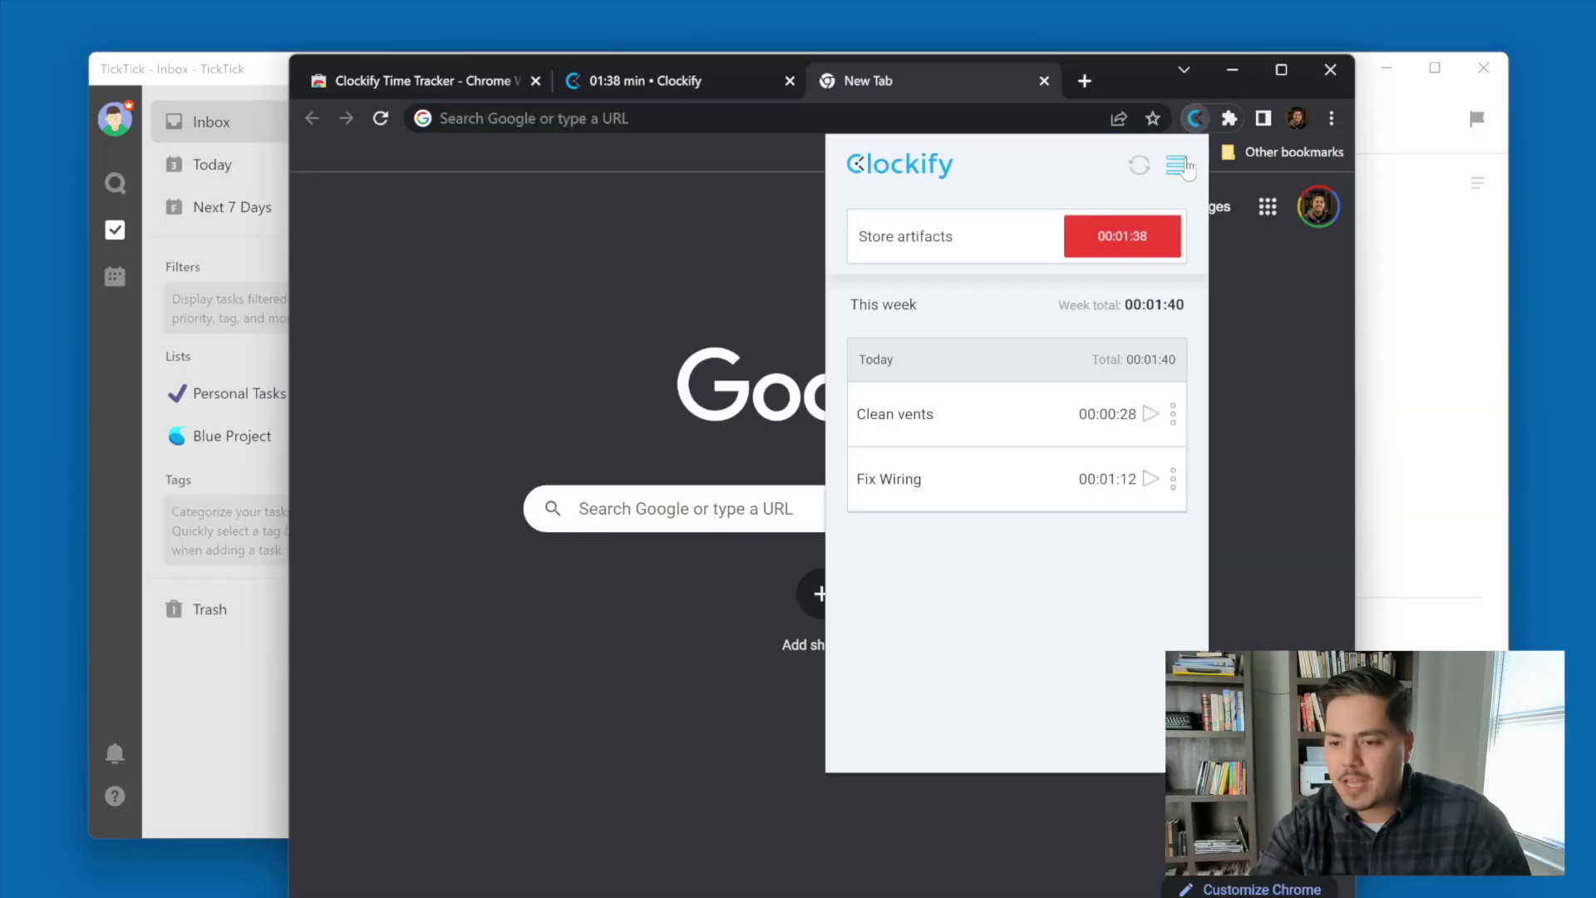
# Open the hamburger menu in the Clockify extension popup
pyautogui.click(1186, 169)
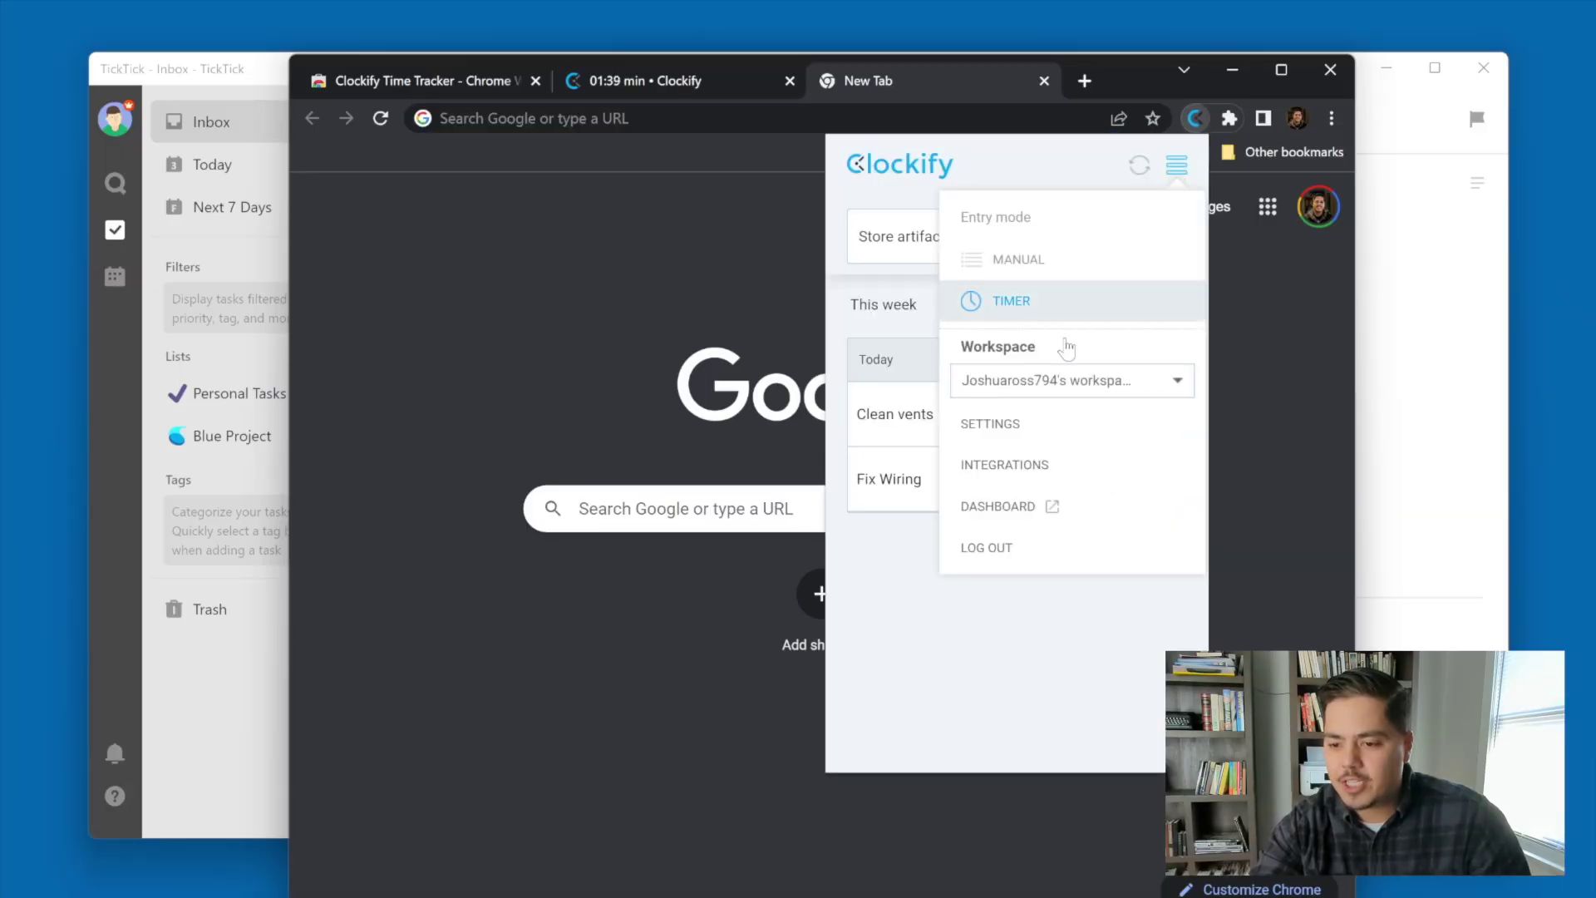
# Open the extension's Integrations settings and scroll the Enable Integrations list to the checked TickTick entry
pyautogui.click(1046, 457)
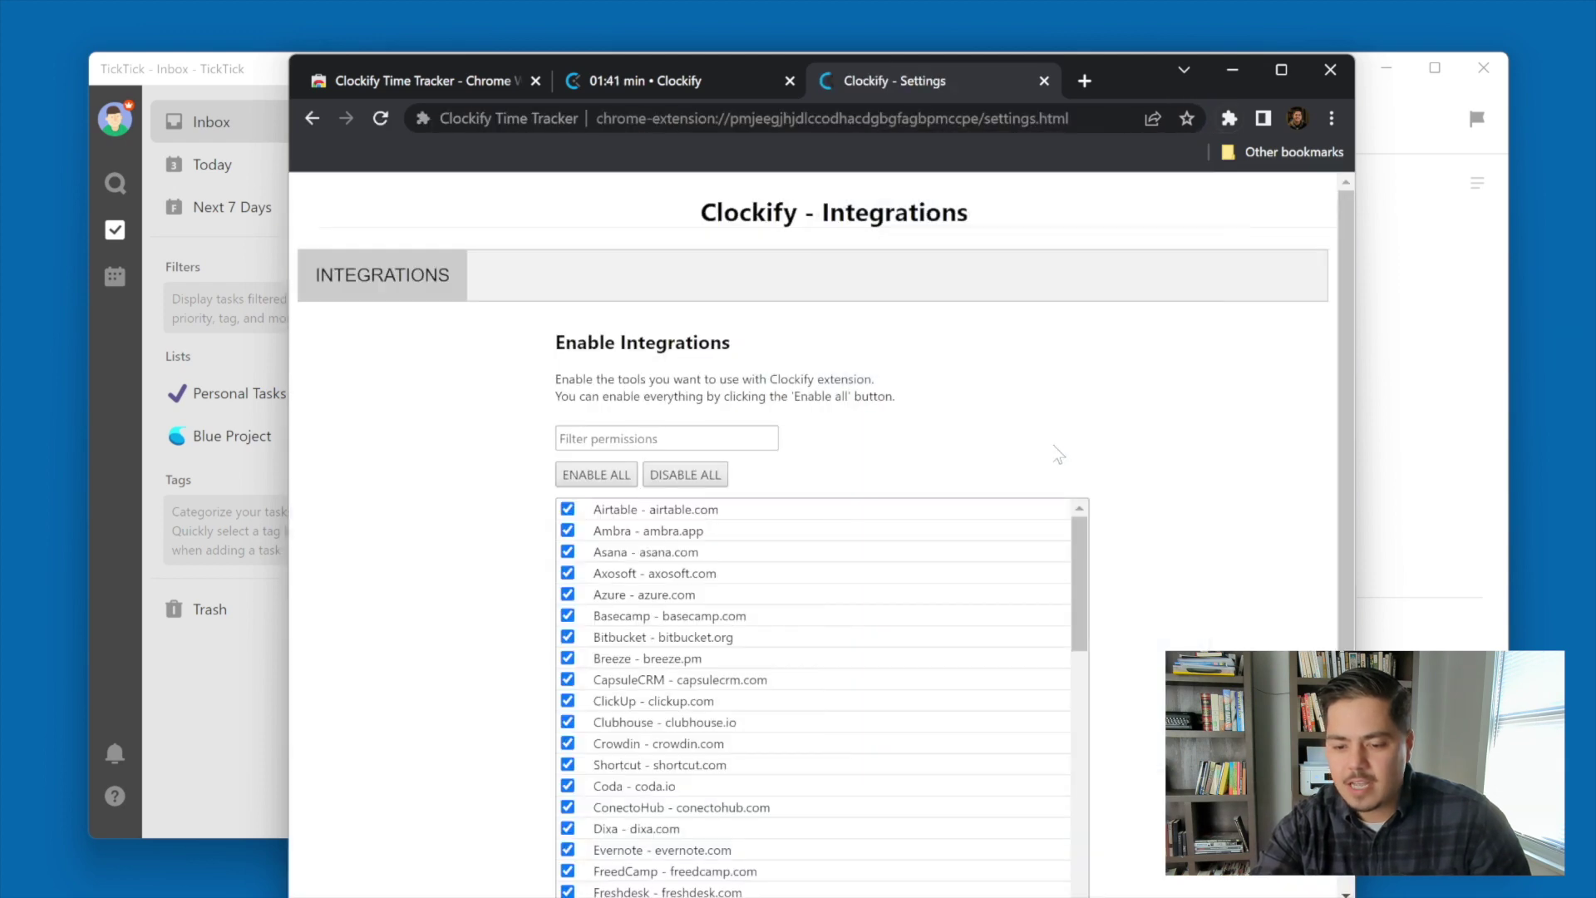
pyautogui.scroll(-2, 1108, 397)
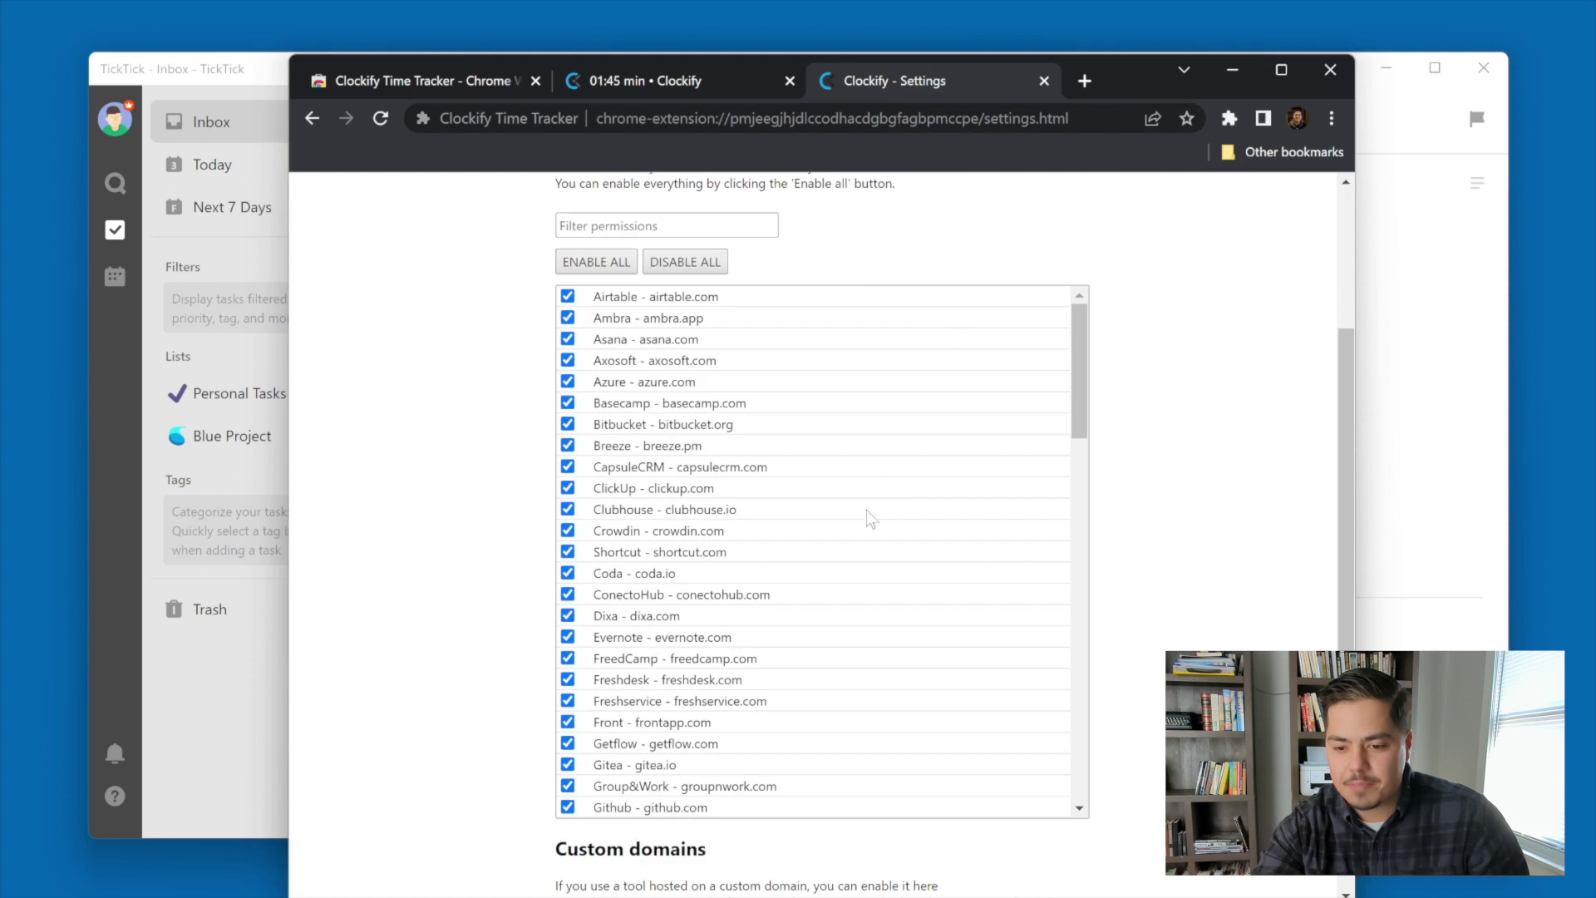
pyautogui.scroll(-3, 890, 572)
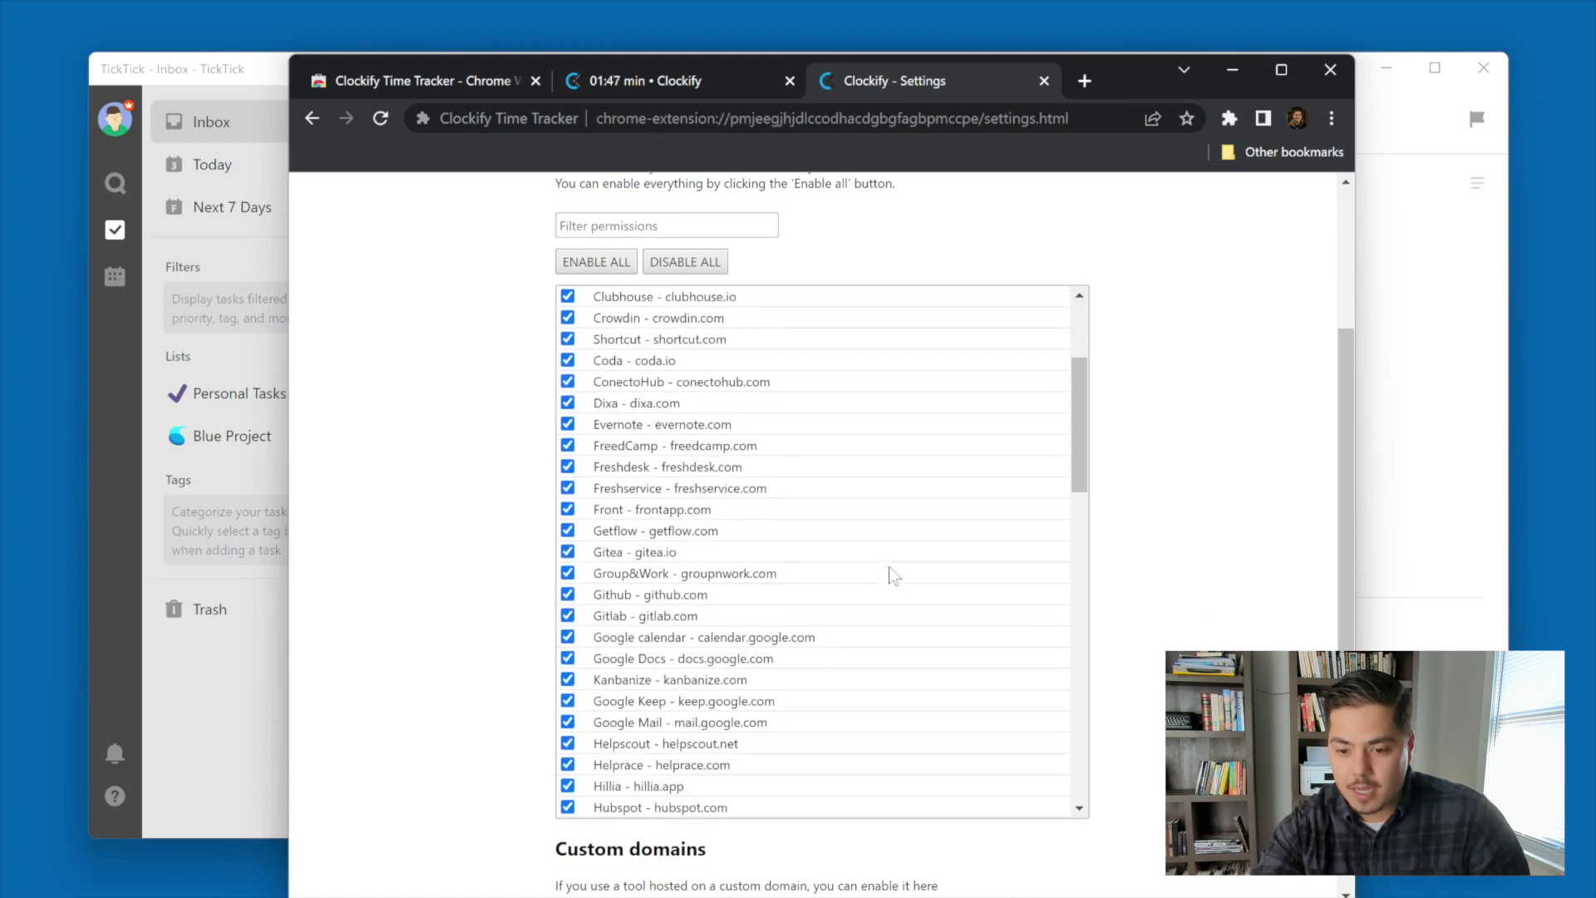
pyautogui.scroll(-1, 896, 576)
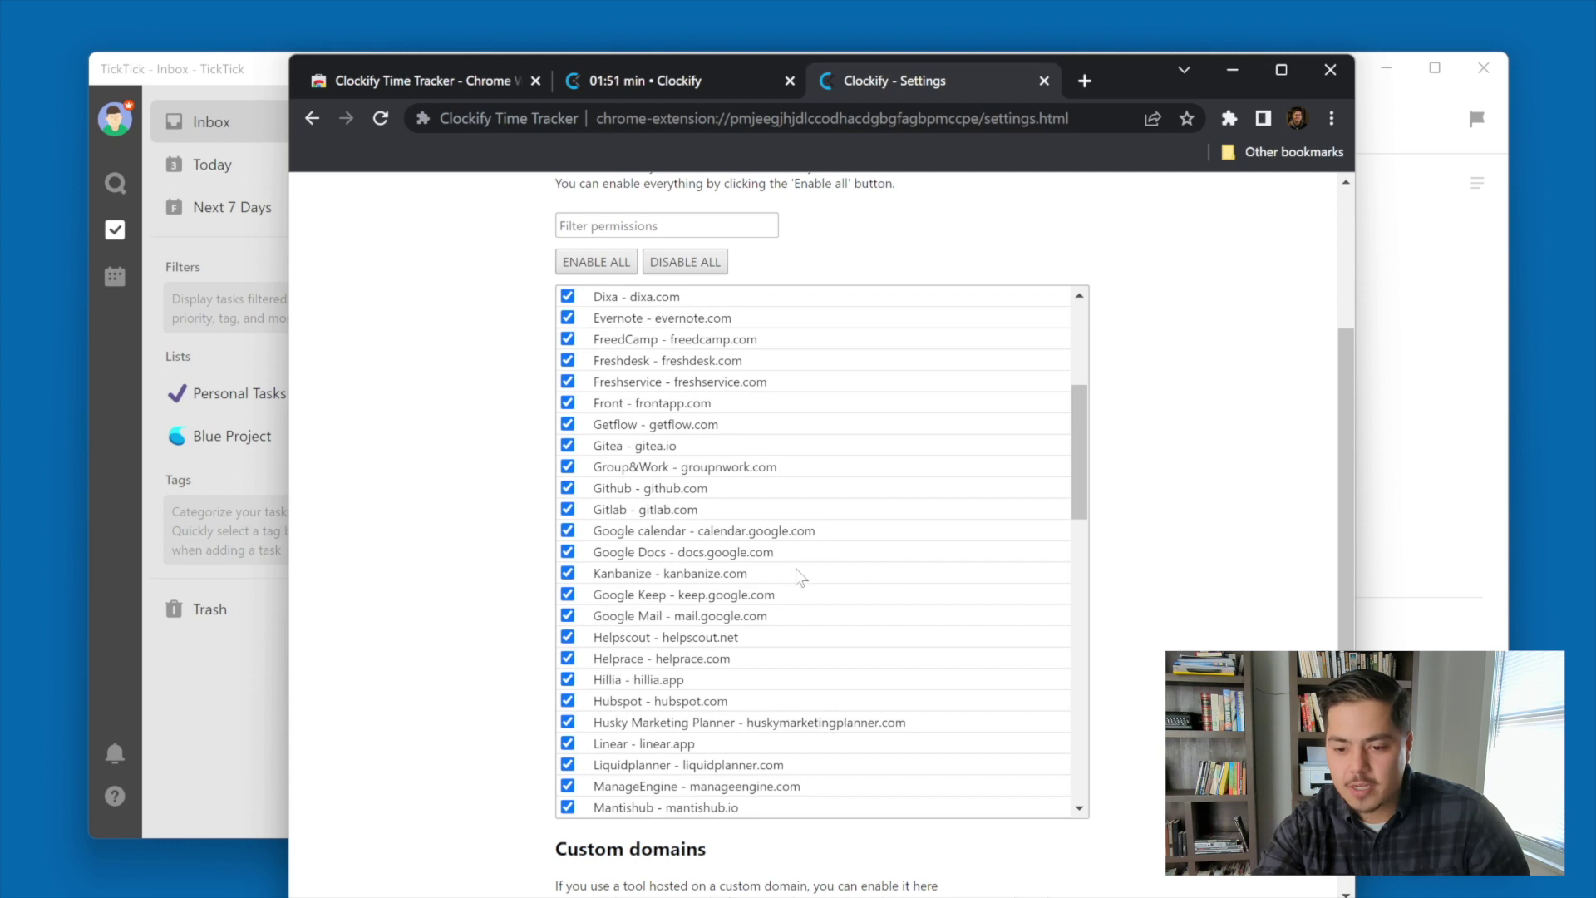
pyautogui.scroll(-1, 789, 566)
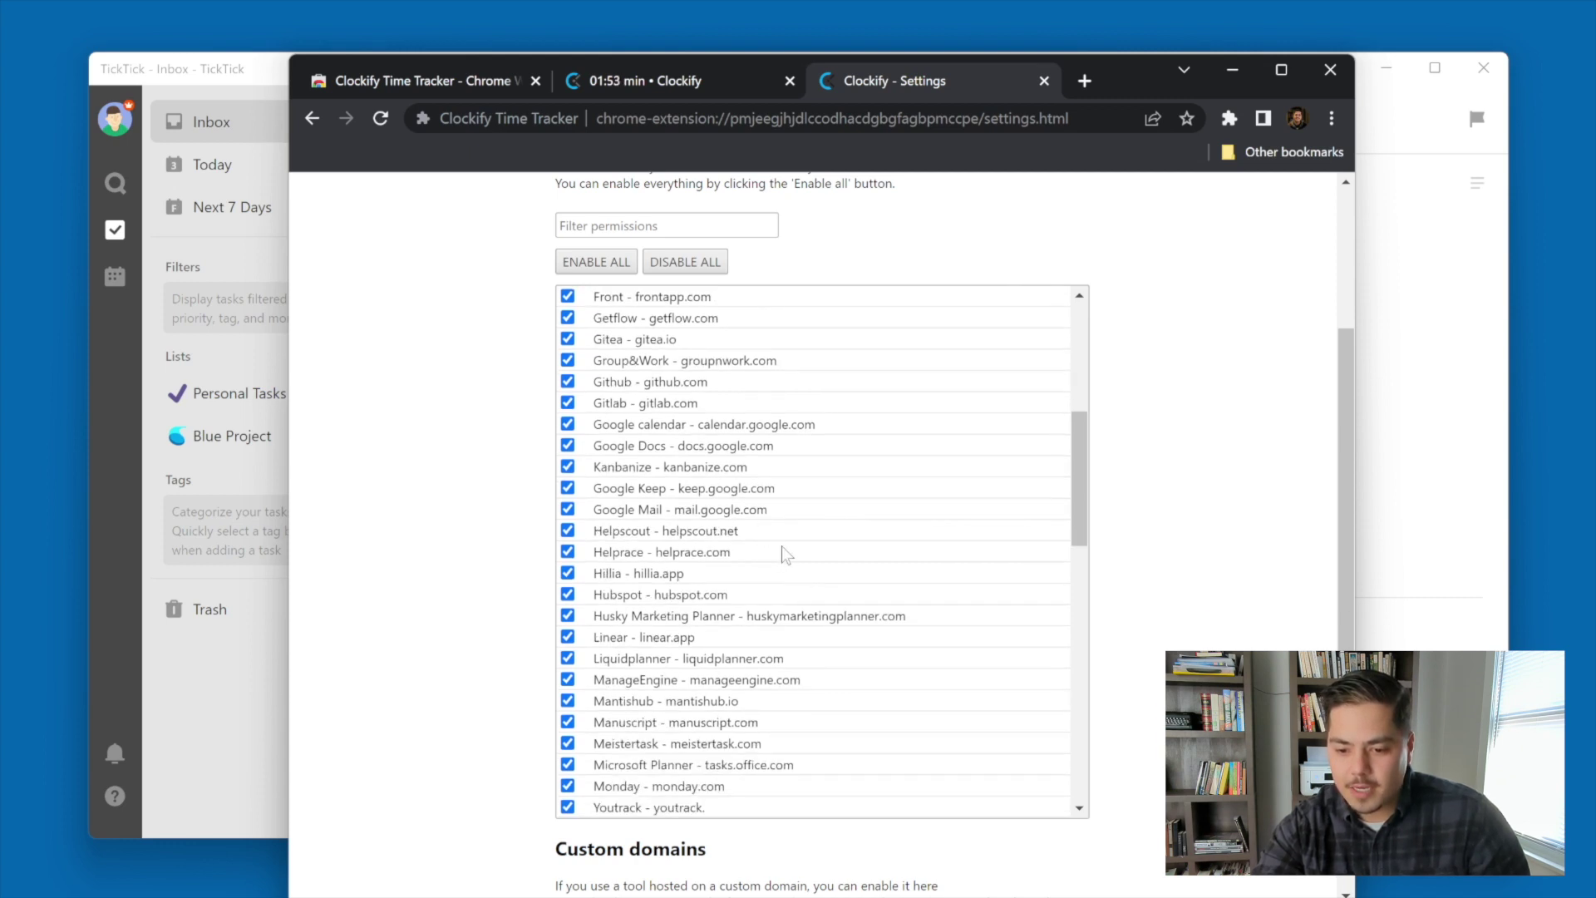
pyautogui.scroll(-2, 781, 552)
pyautogui.scroll(-1, 786, 555)
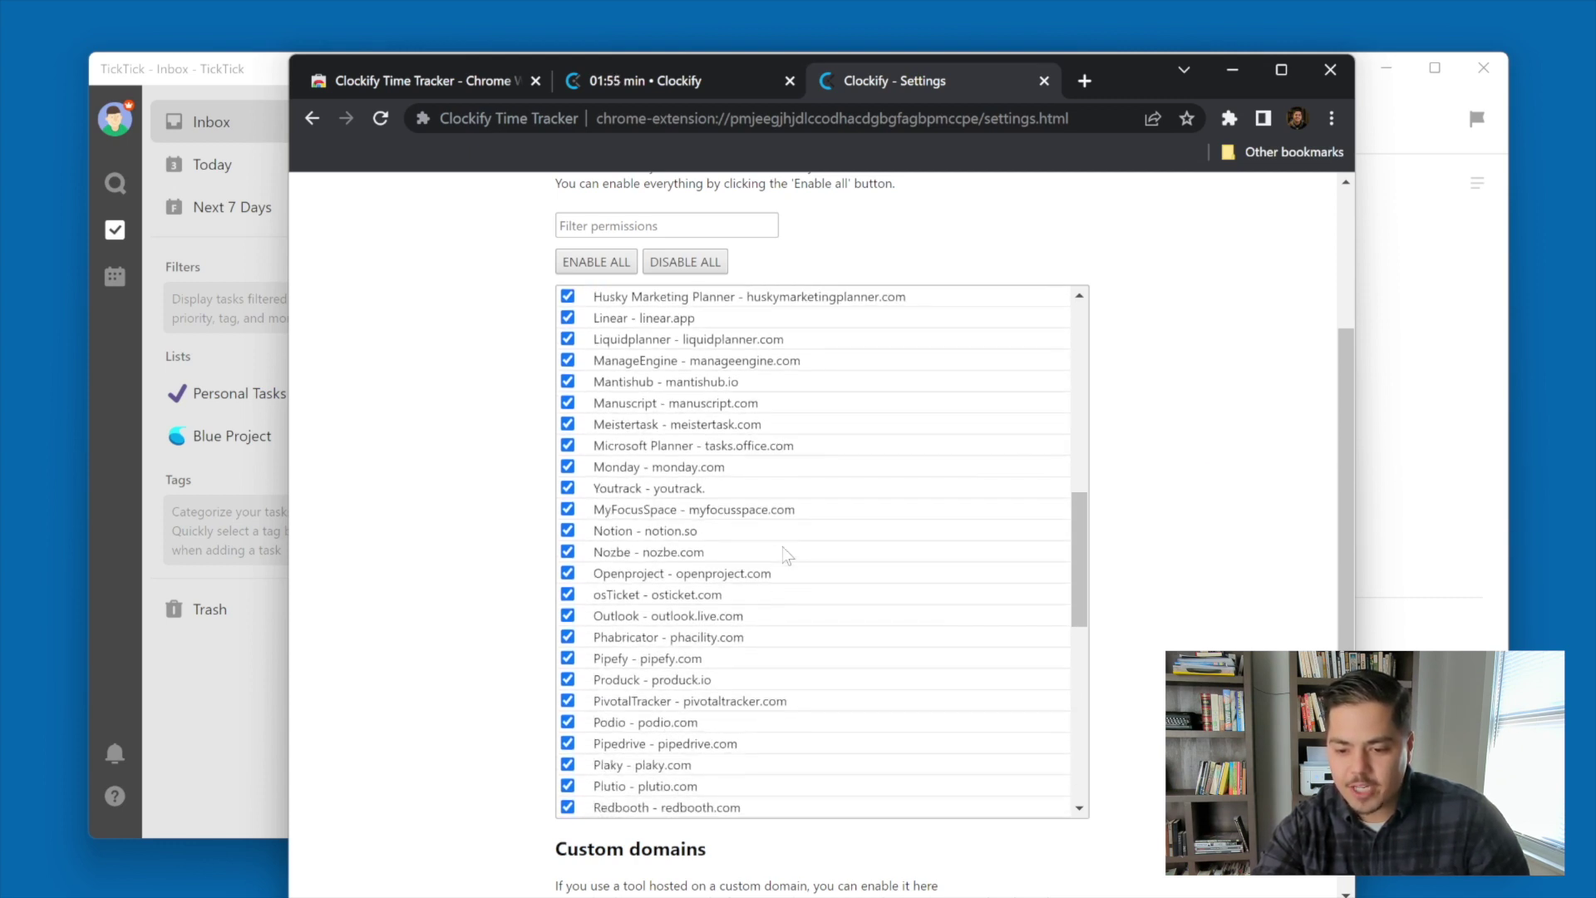
pyautogui.scroll(-2, 784, 549)
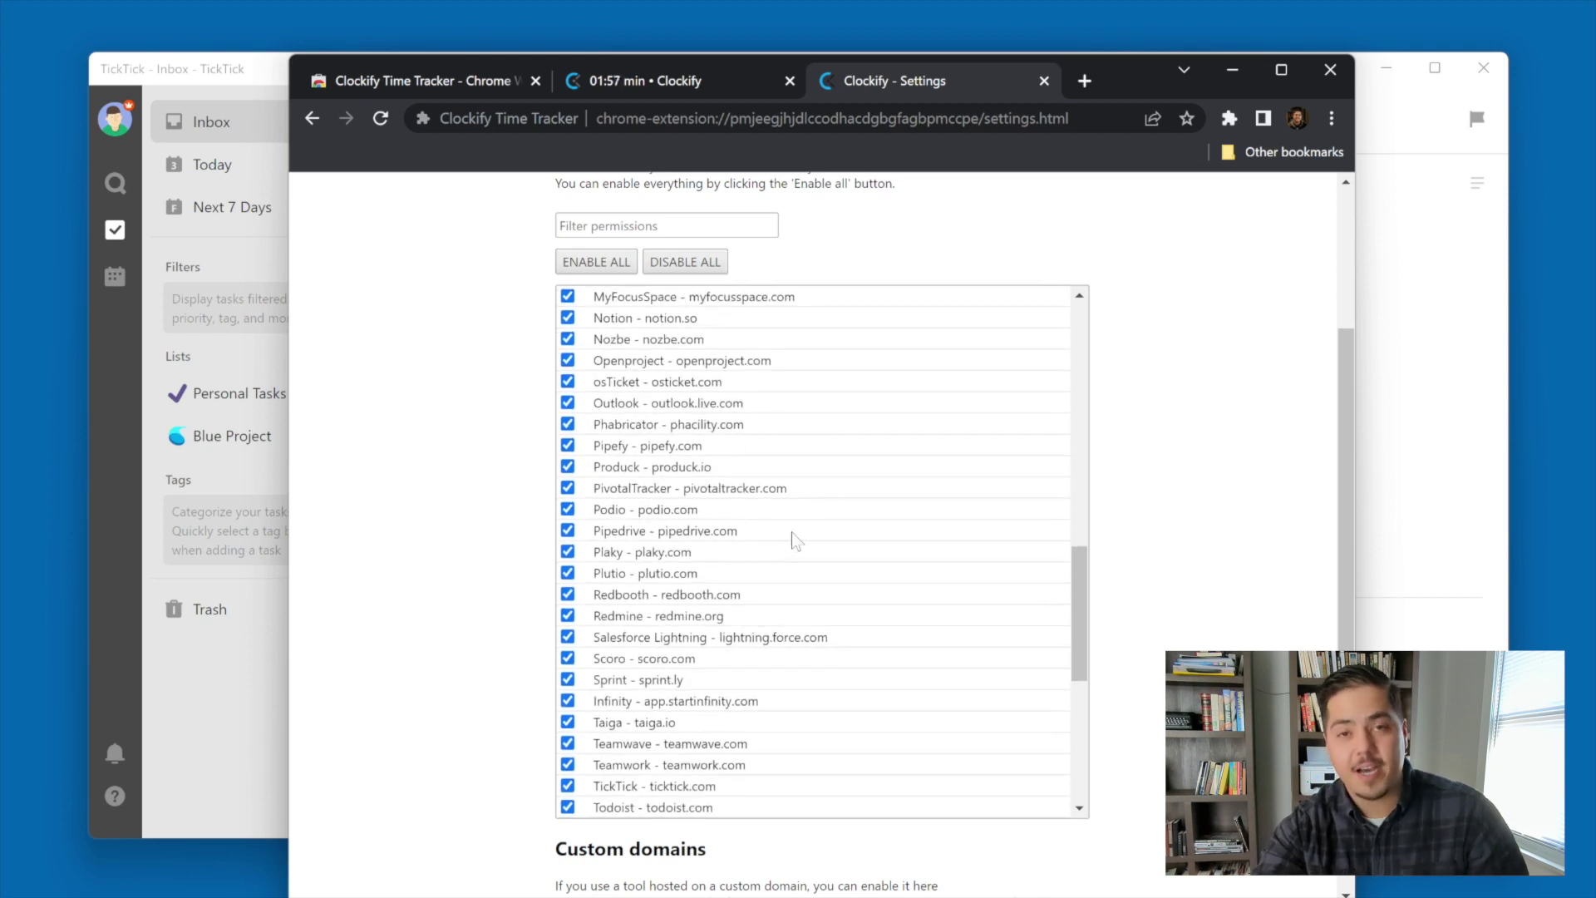